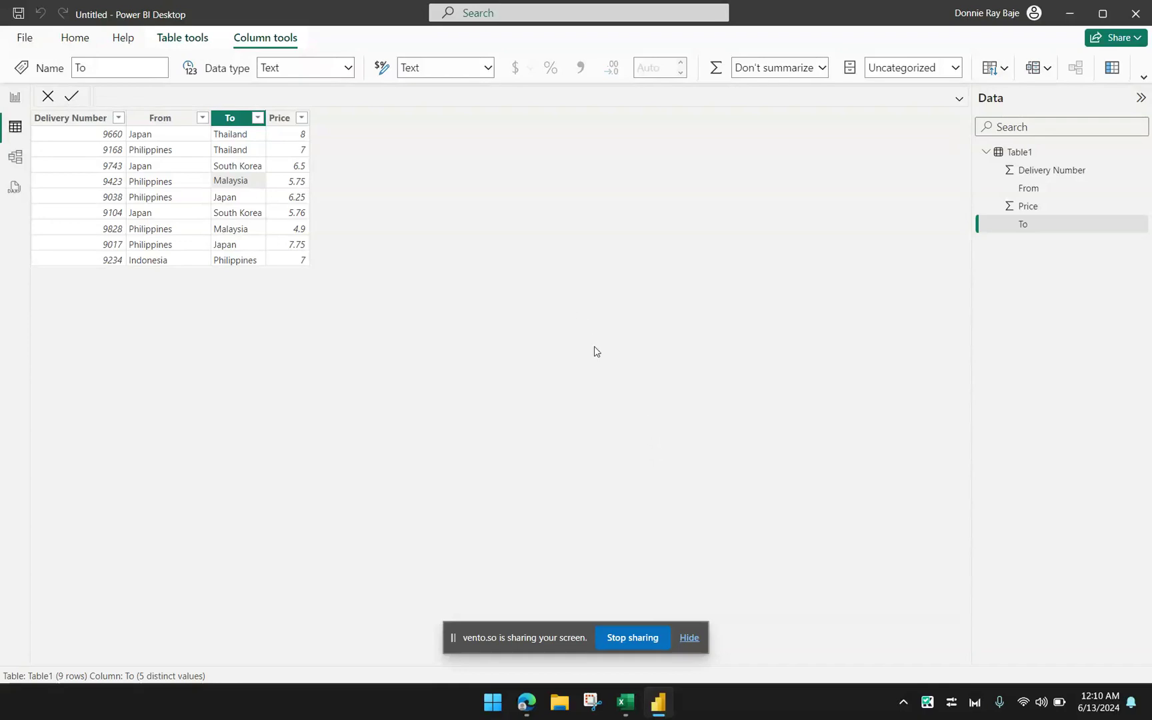
# Build a matrix of Sum of Price by From (Indonesia 7.00, Japan 20.26, Philippines 31.65), sized compactly at top-left.
pyautogui.click(689, 637)
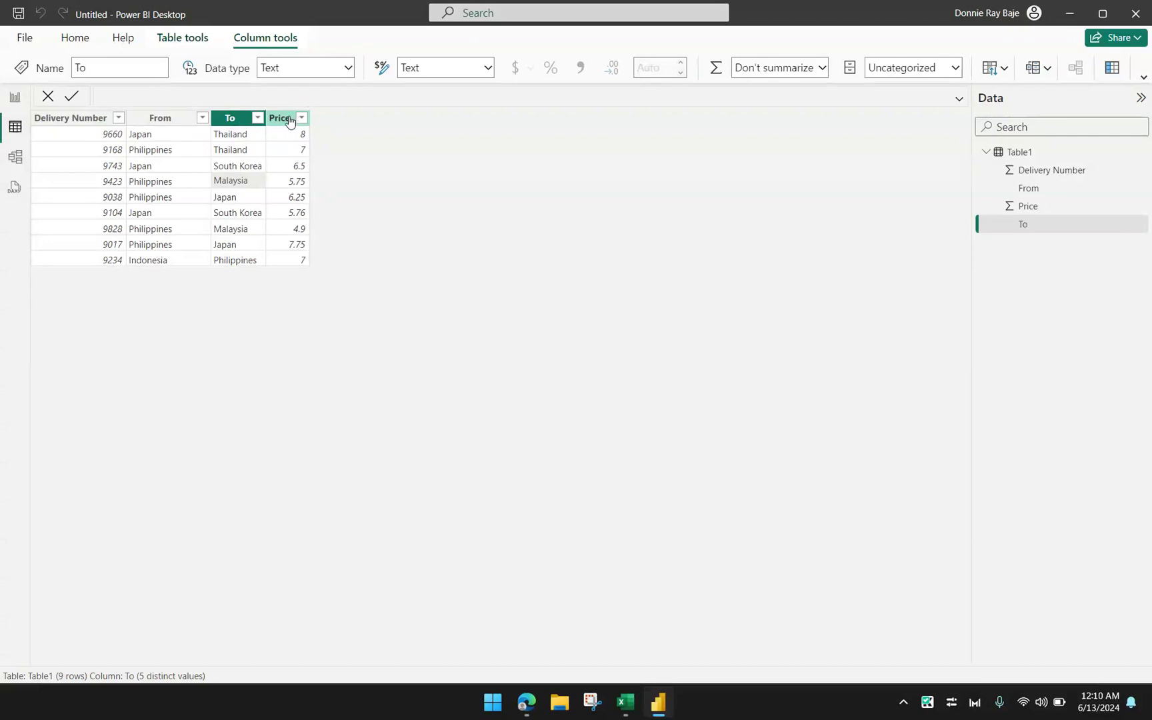
pyautogui.click(16, 98)
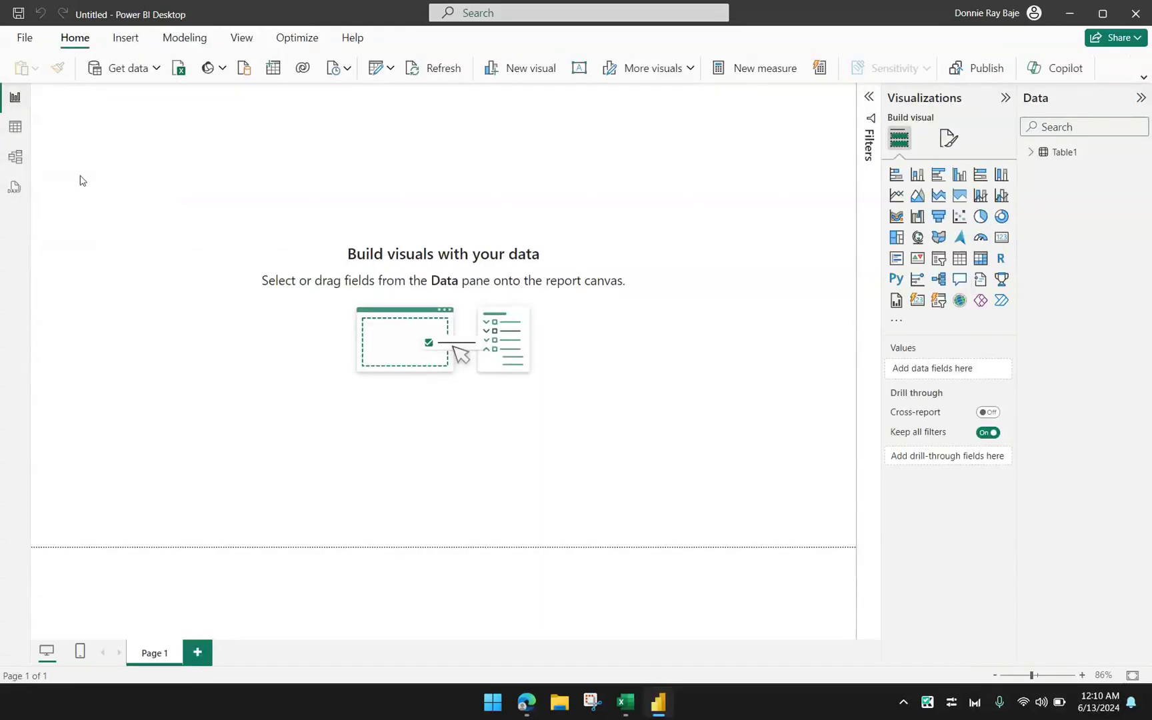
pyautogui.click(979, 261)
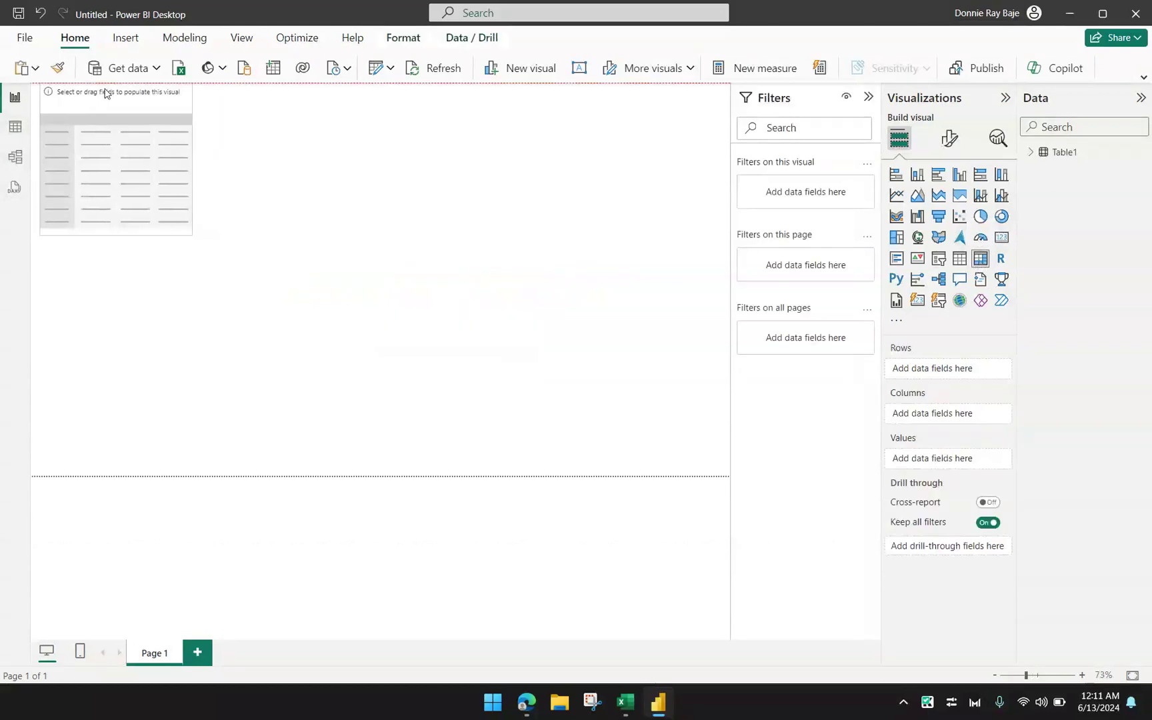
pyautogui.moveTo(104, 93); pyautogui.dragTo(291, 160)
pyautogui.click(1031, 153)
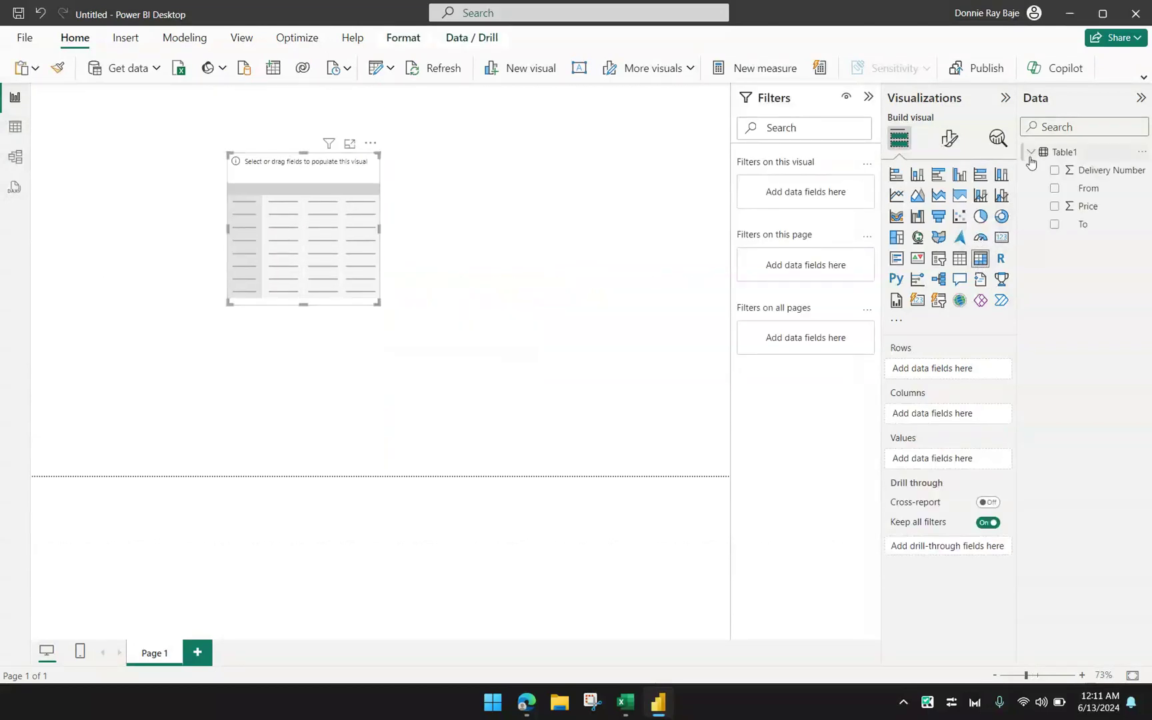
pyautogui.moveTo(1103, 188); pyautogui.dragTo(967, 371)
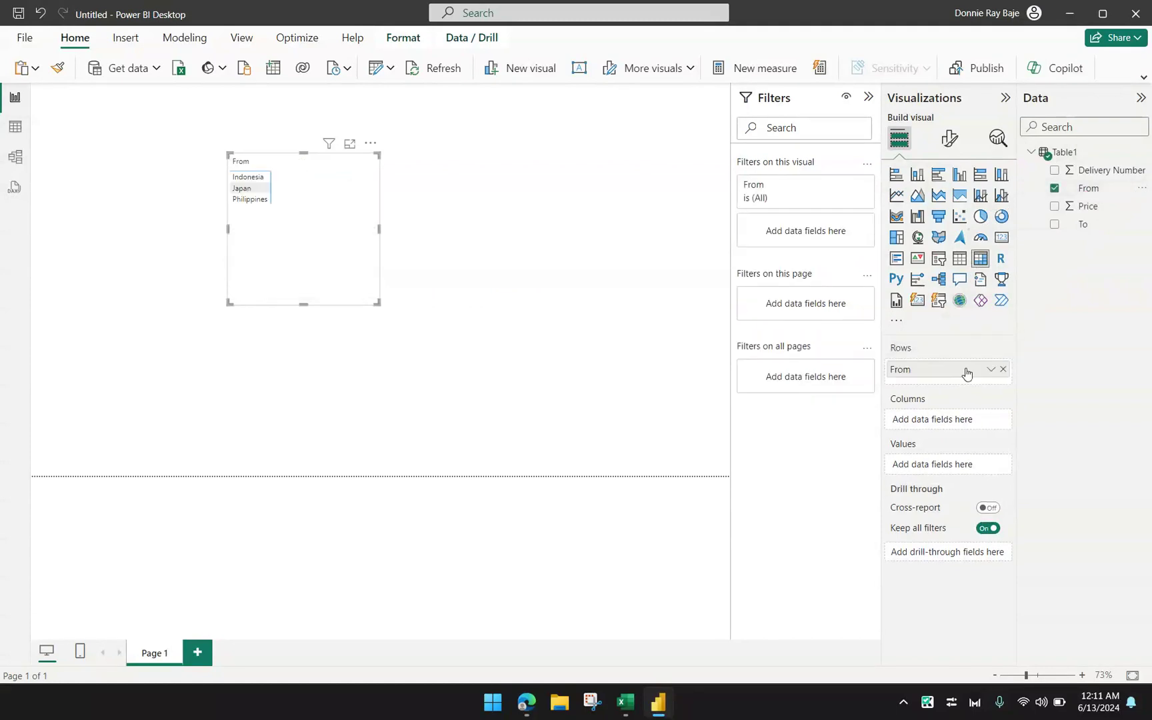
pyautogui.moveTo(1088, 207); pyautogui.dragTo(950, 465)
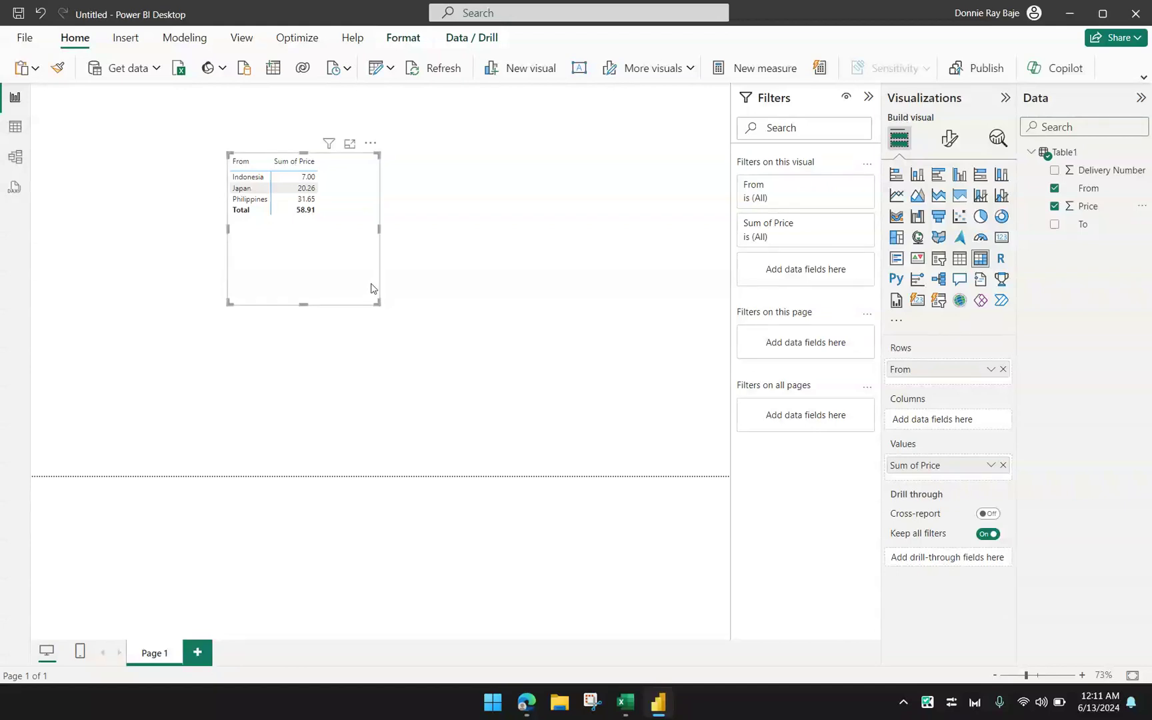
pyautogui.moveTo(353, 277); pyautogui.dragTo(269, 273)
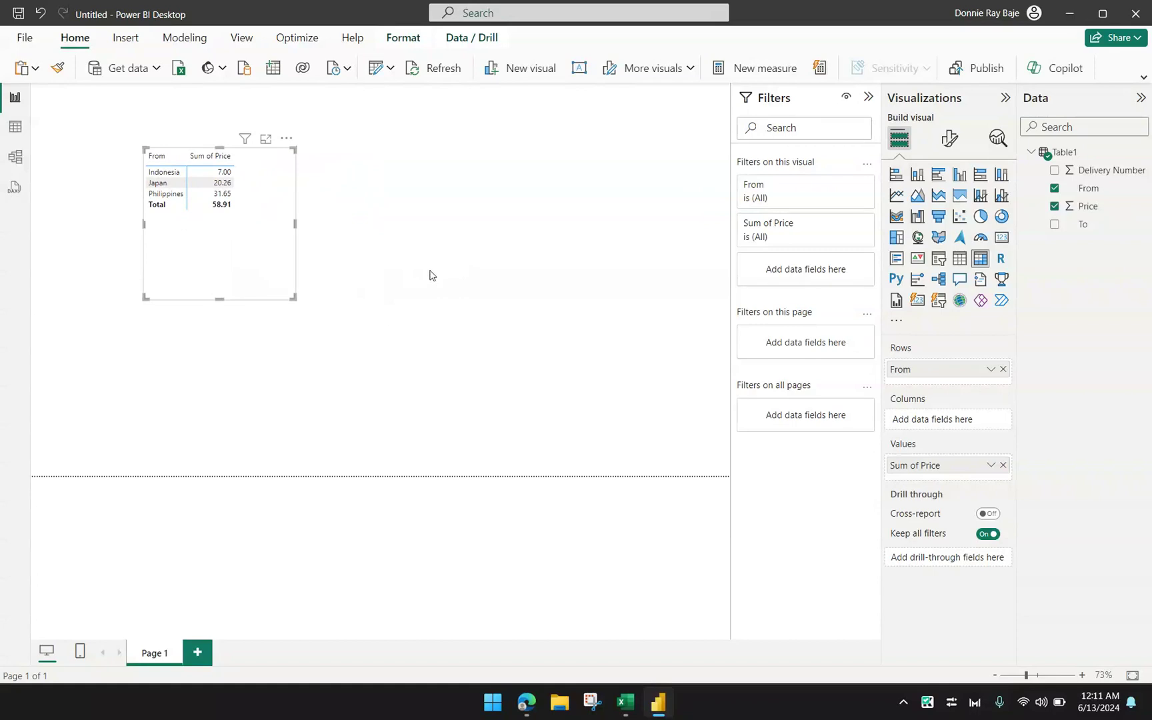
pyautogui.moveTo(294, 298); pyautogui.dragTo(284, 251)
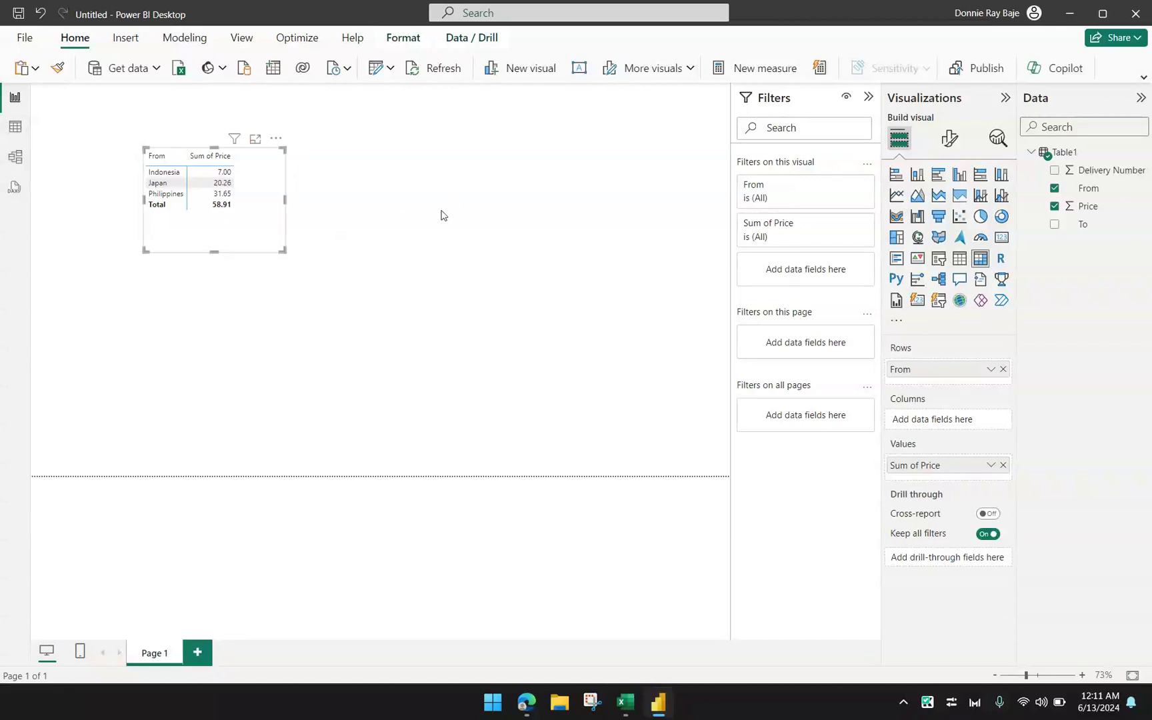
# Add a card showing the Price total of 58.91 next to the matrix.
pyautogui.click(441, 216)
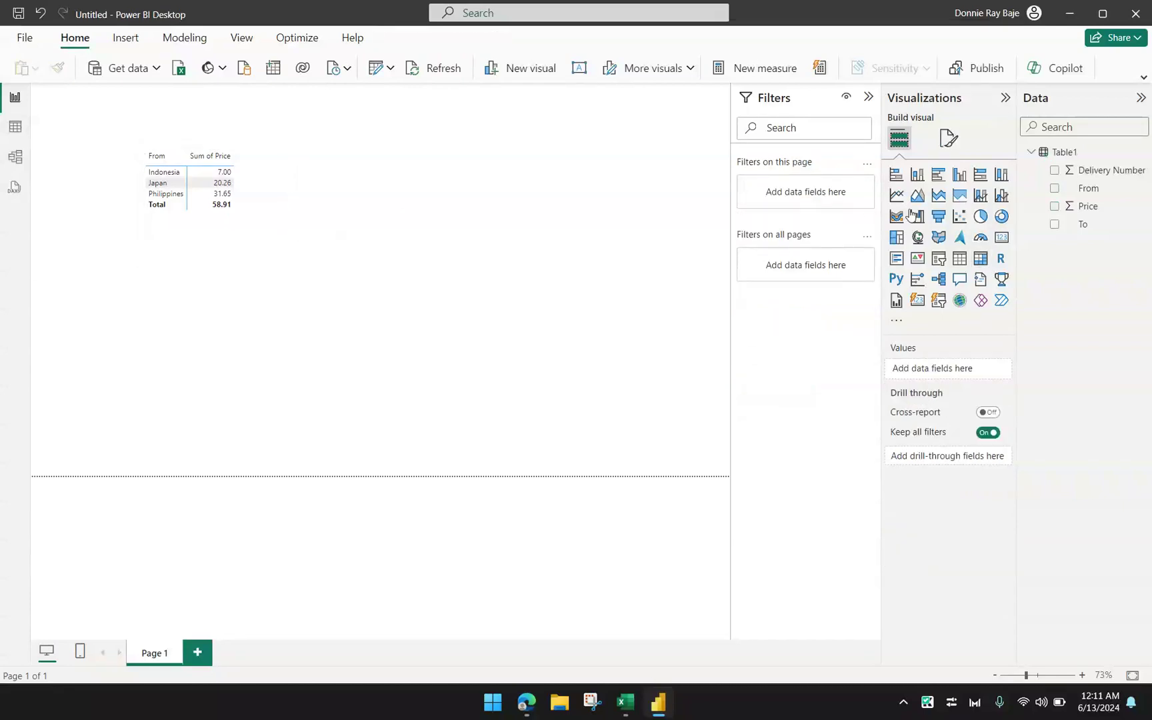
pyautogui.click(1001, 237)
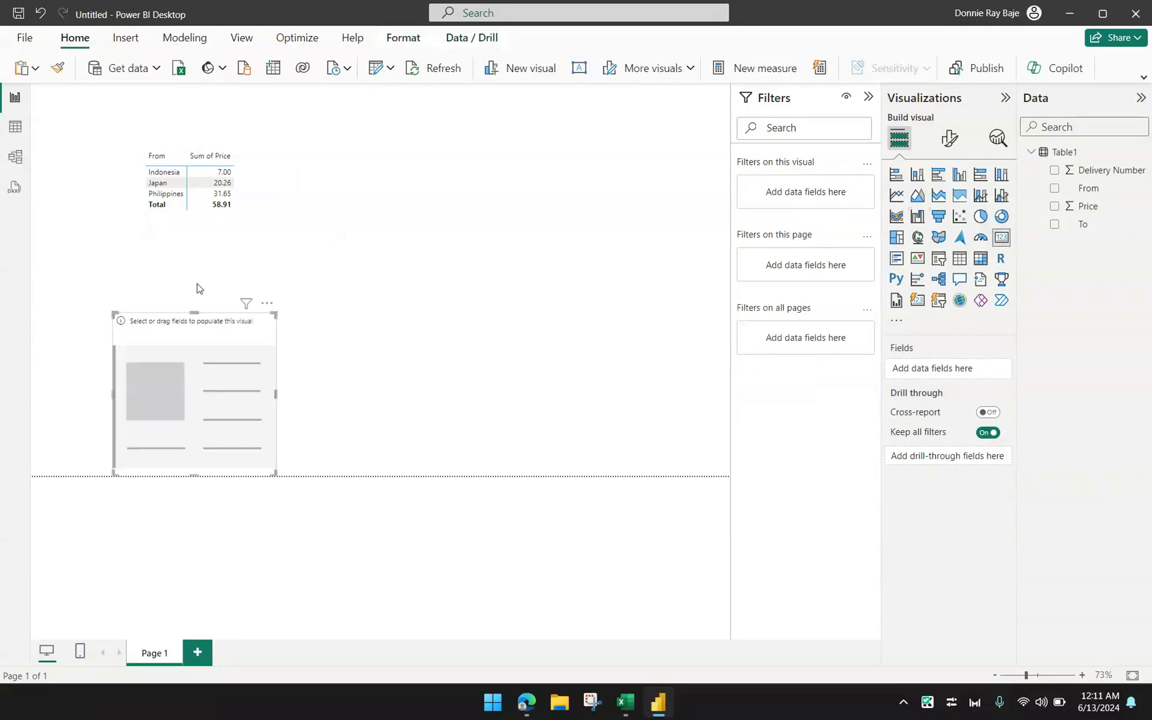
pyautogui.moveTo(175, 319); pyautogui.dragTo(445, 137)
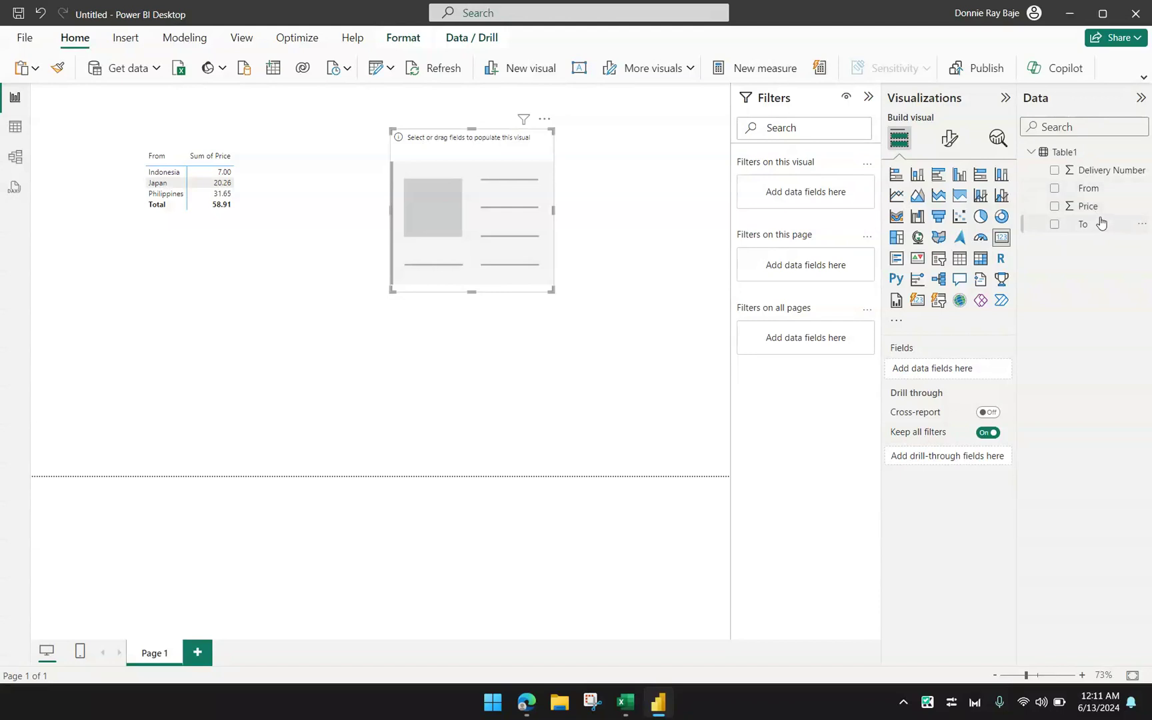
pyautogui.moveTo(1100, 206); pyautogui.dragTo(971, 372)
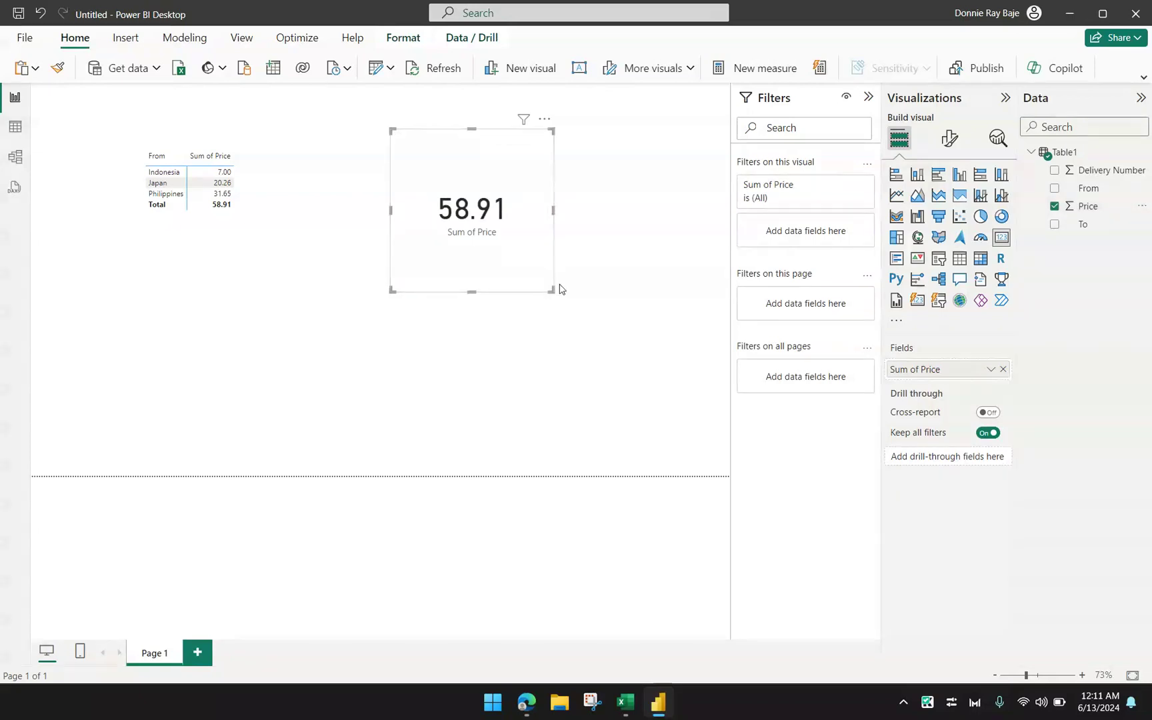
# Make the card wider and shorter and settle it beside the matrix.
pyautogui.click(560, 288)
pyautogui.click(533, 270)
pyautogui.moveTo(550, 291); pyautogui.dragTo(568, 228)
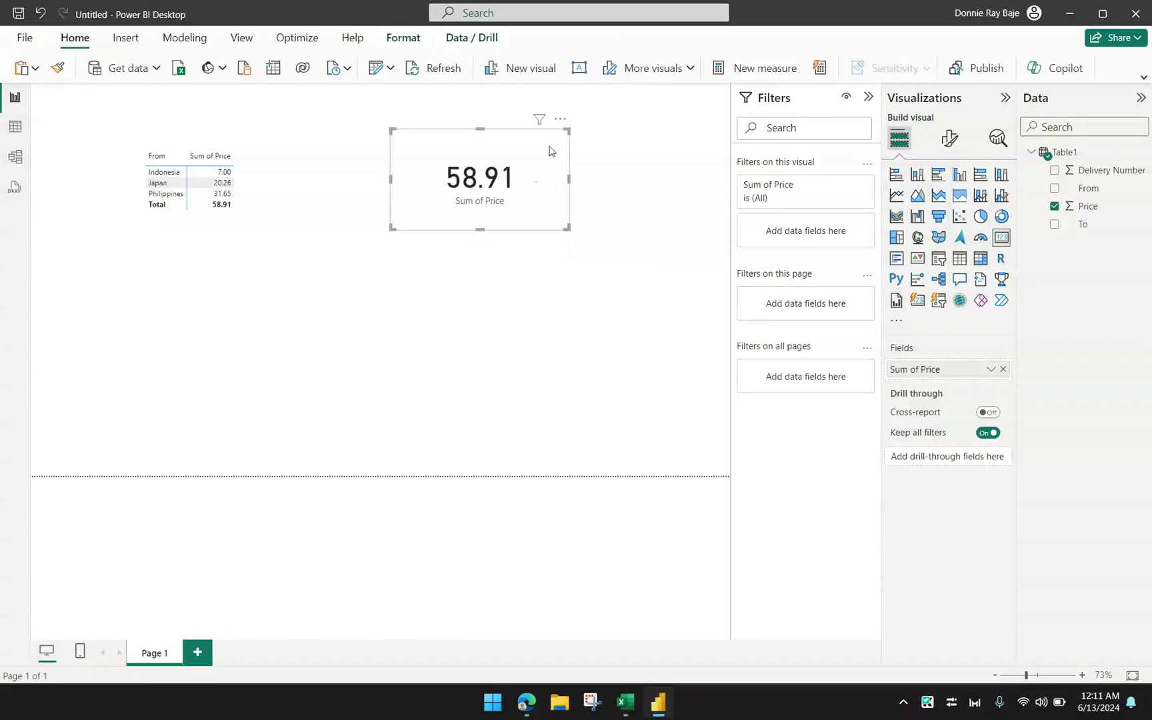
pyautogui.moveTo(549, 150); pyautogui.dragTo(552, 186)
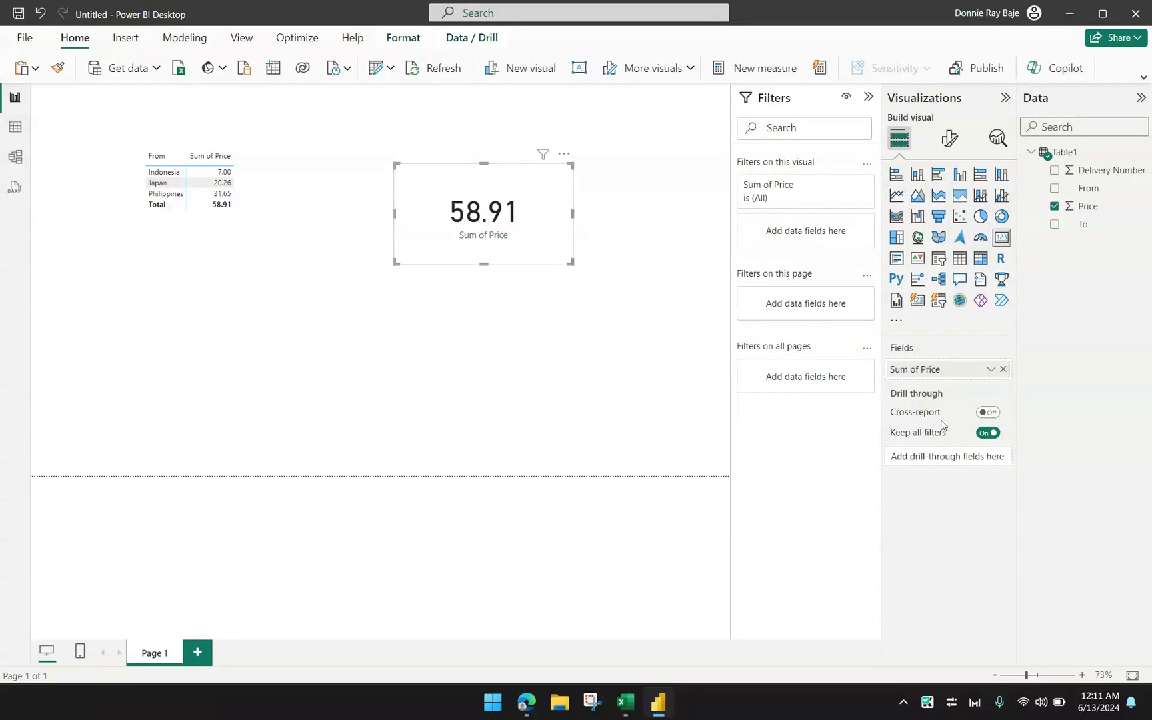
pyautogui.moveTo(990, 371); pyautogui.dragTo(951, 354)
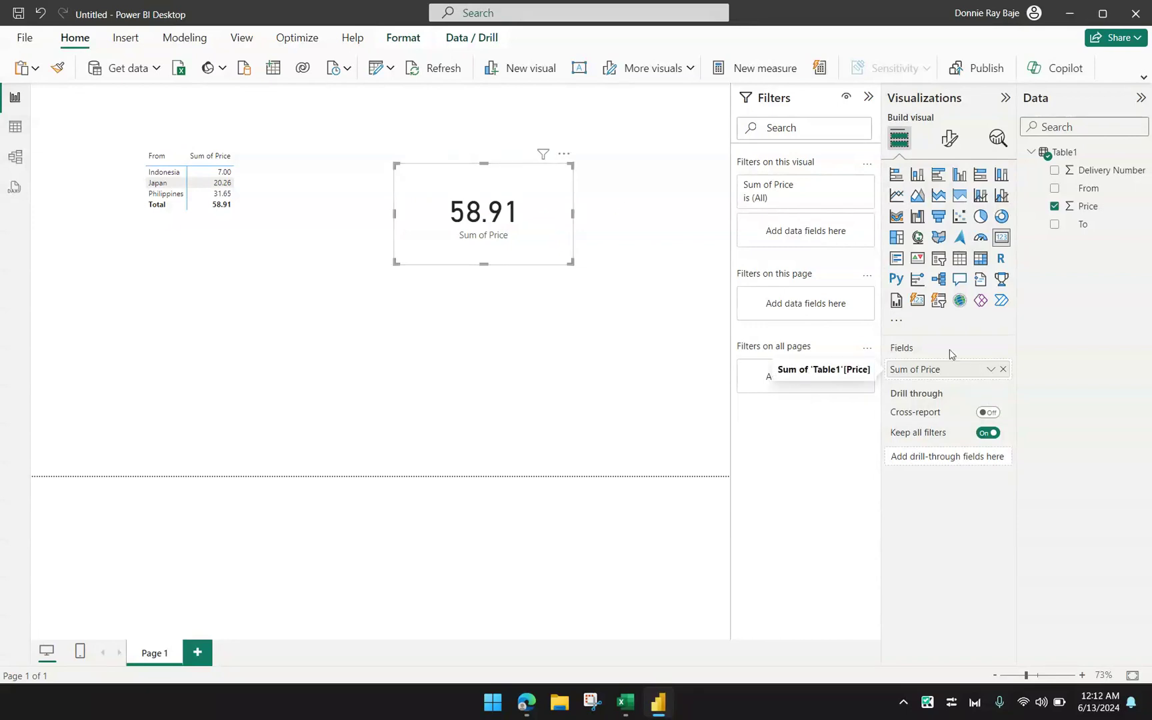
pyautogui.click(868, 98)
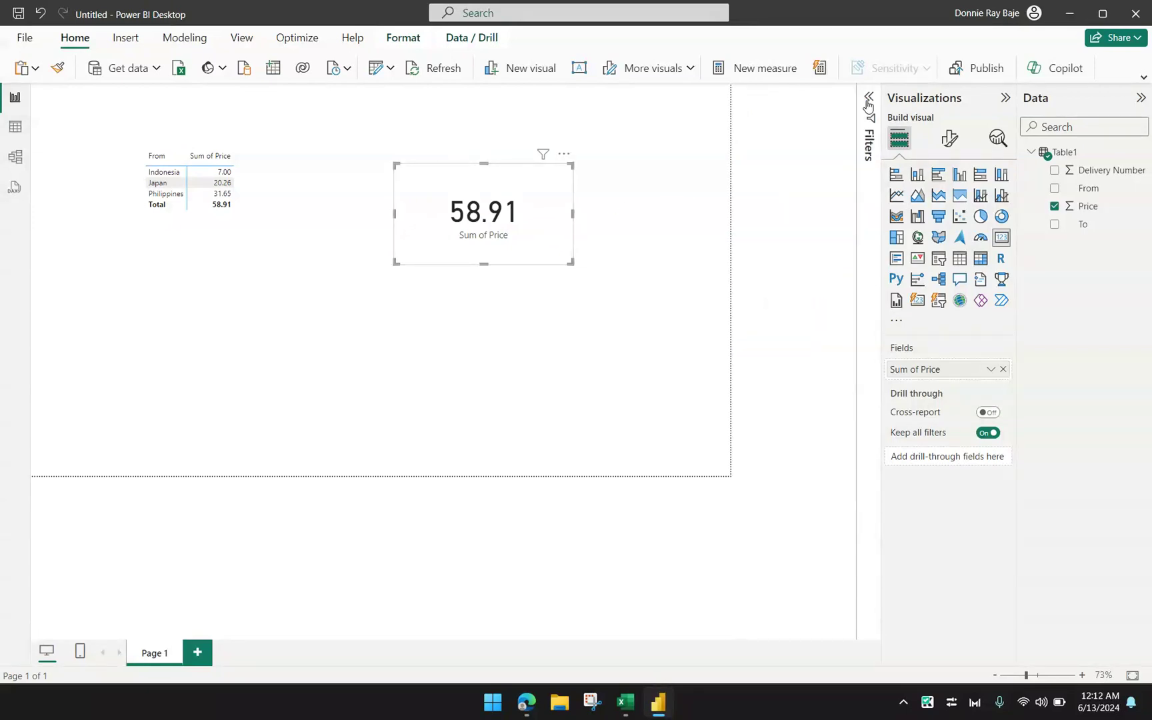
pyautogui.click(868, 100)
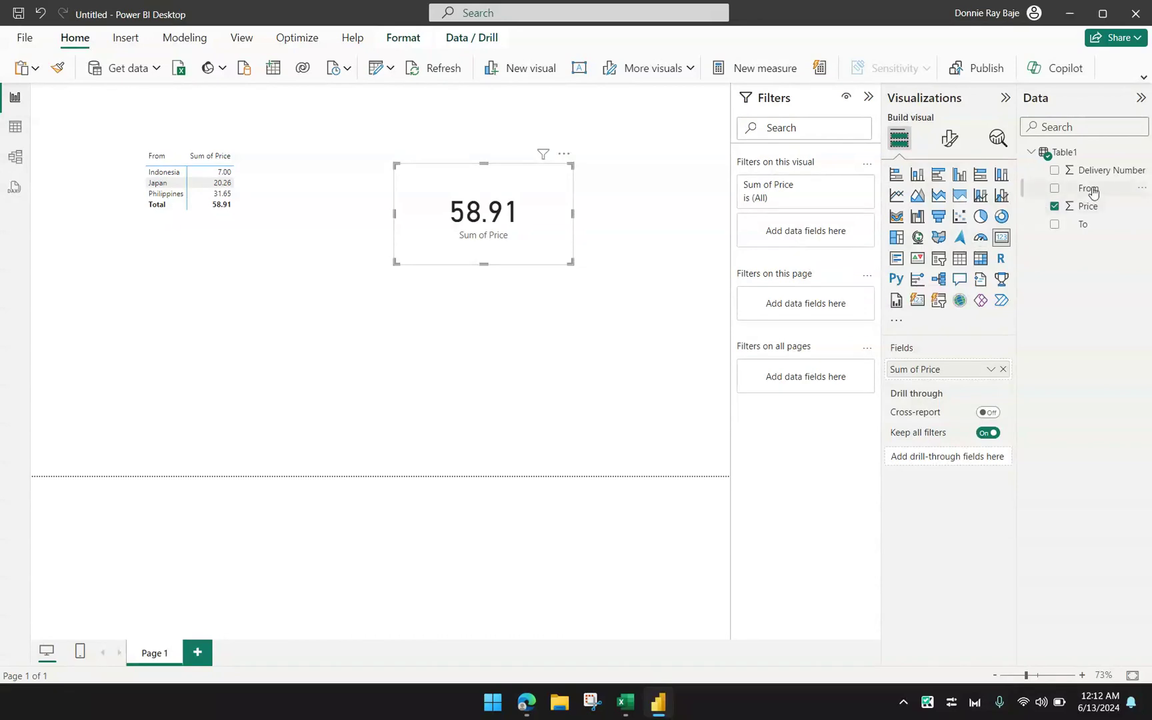
# Add a visual-level filter of From = Japan to the card, changing it to 20.26.
pyautogui.moveTo(1090, 190); pyautogui.dragTo(815, 238)
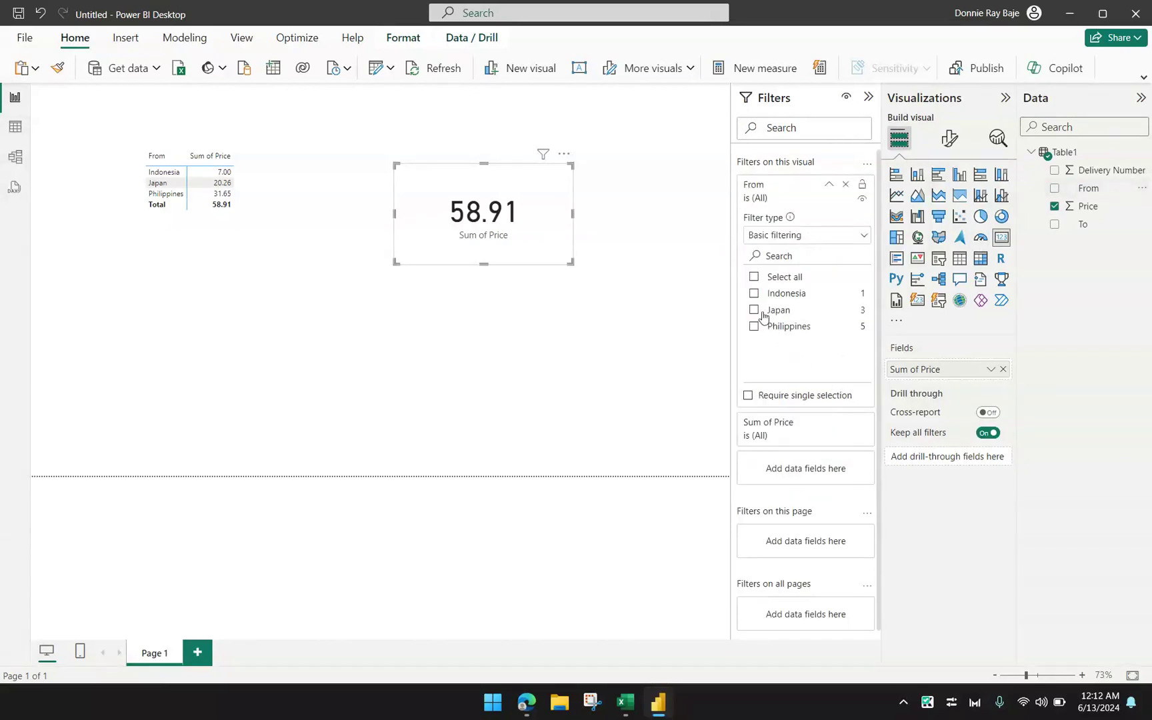
pyautogui.click(754, 312)
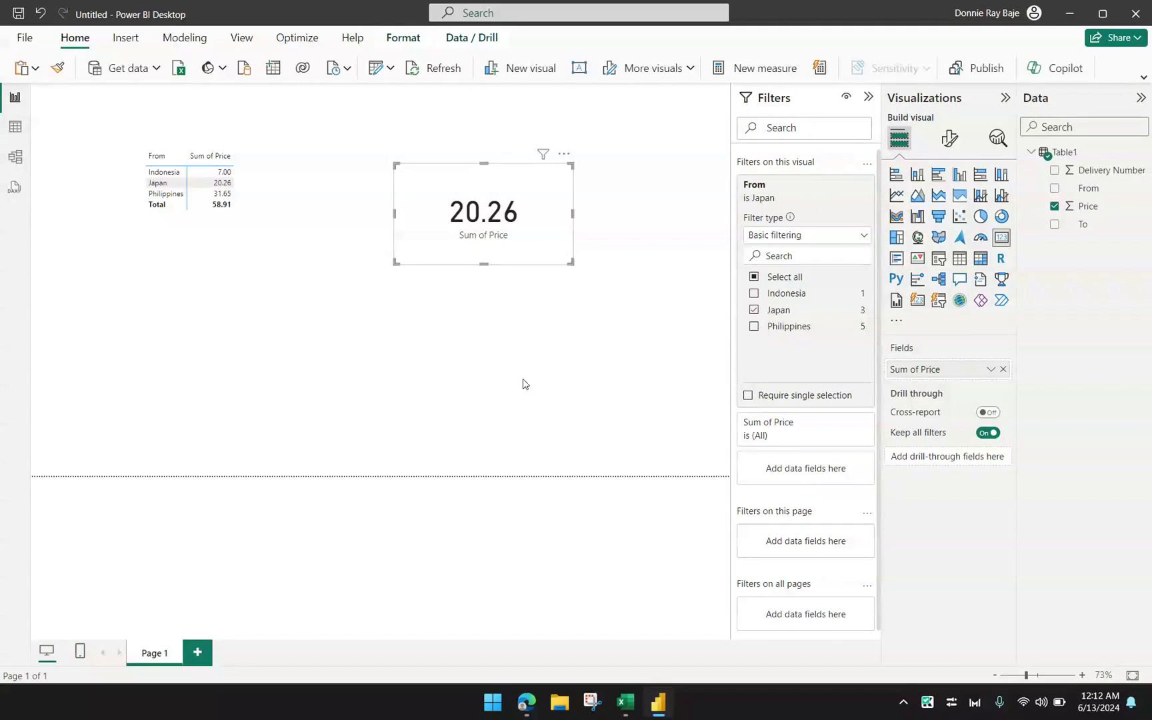
pyautogui.moveTo(537, 199); pyautogui.dragTo(497, 160)
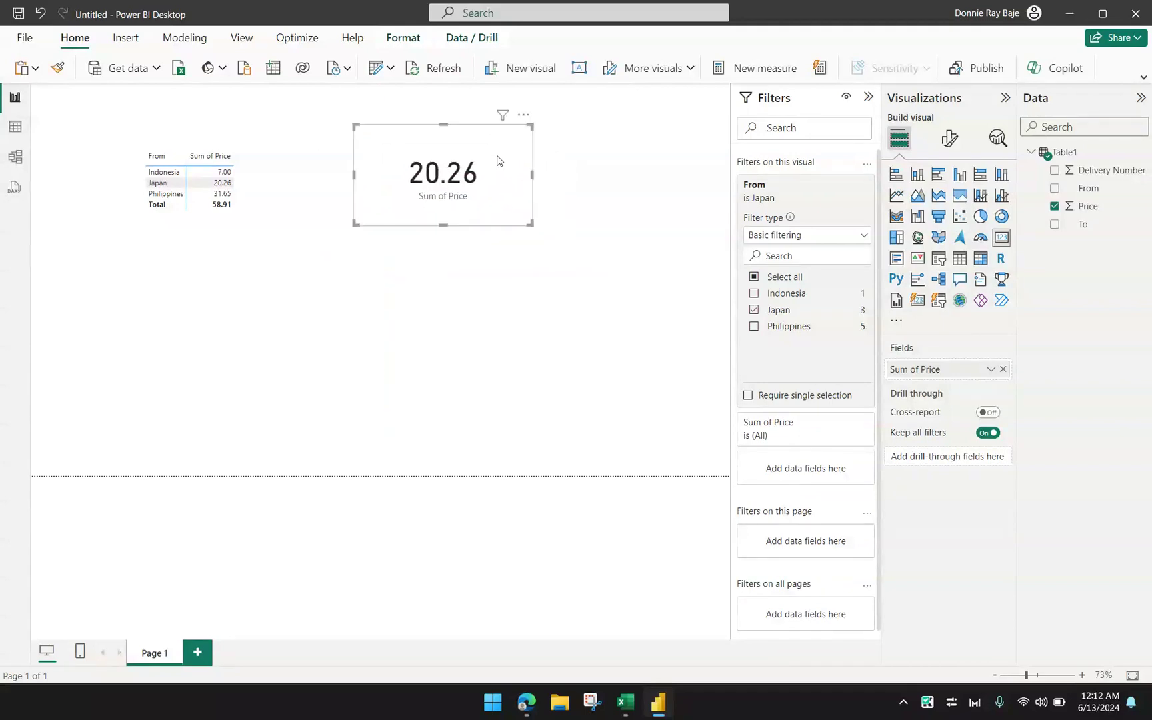
# Fine-tune the Japan-filtered card's position next to the matrix.
pyautogui.click(501, 268)
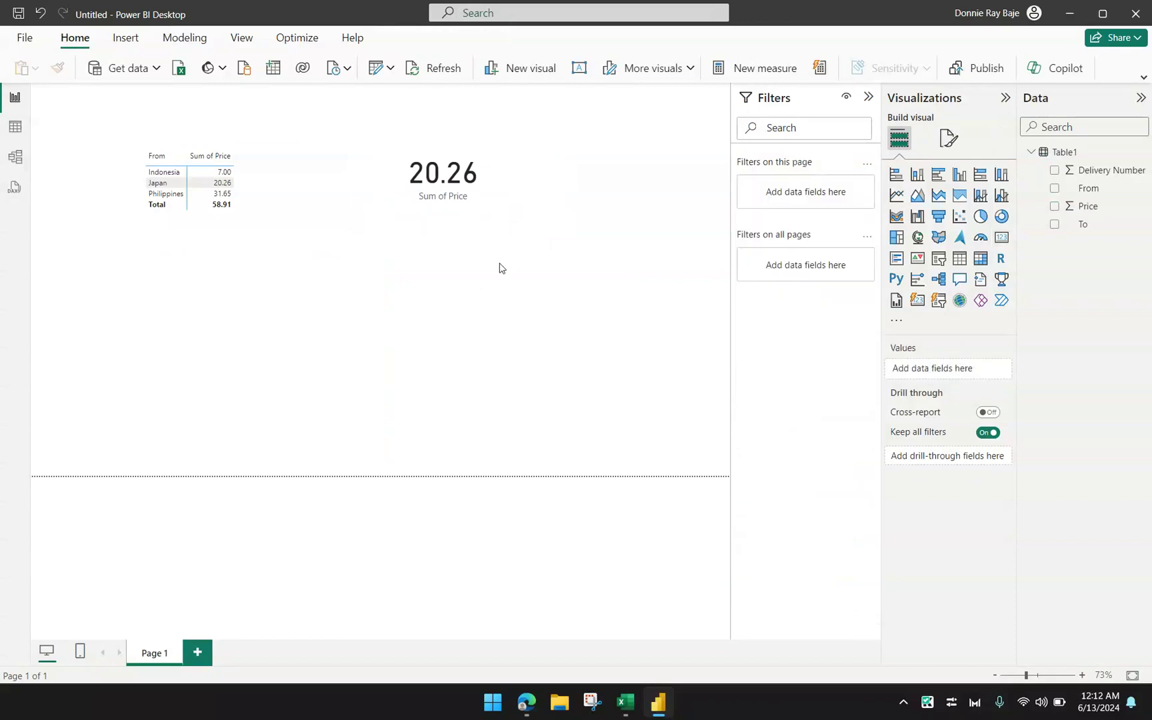
pyautogui.click(270, 193)
pyautogui.click(501, 196)
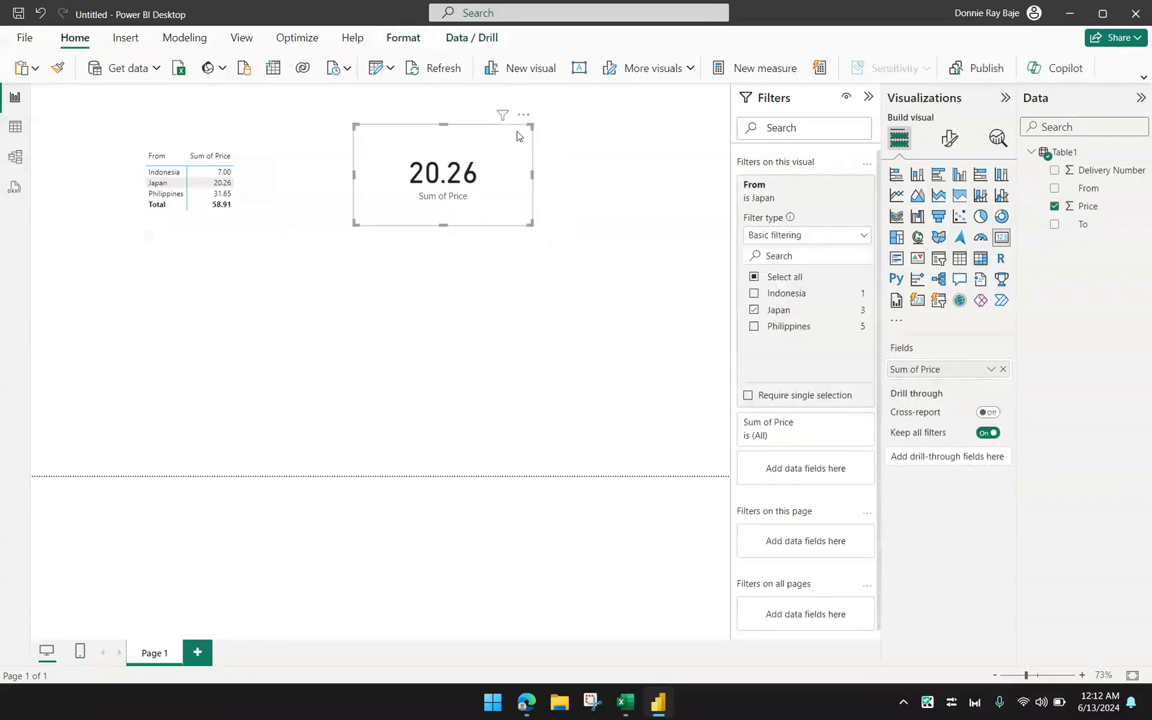
pyautogui.moveTo(513, 112); pyautogui.dragTo(519, 156)
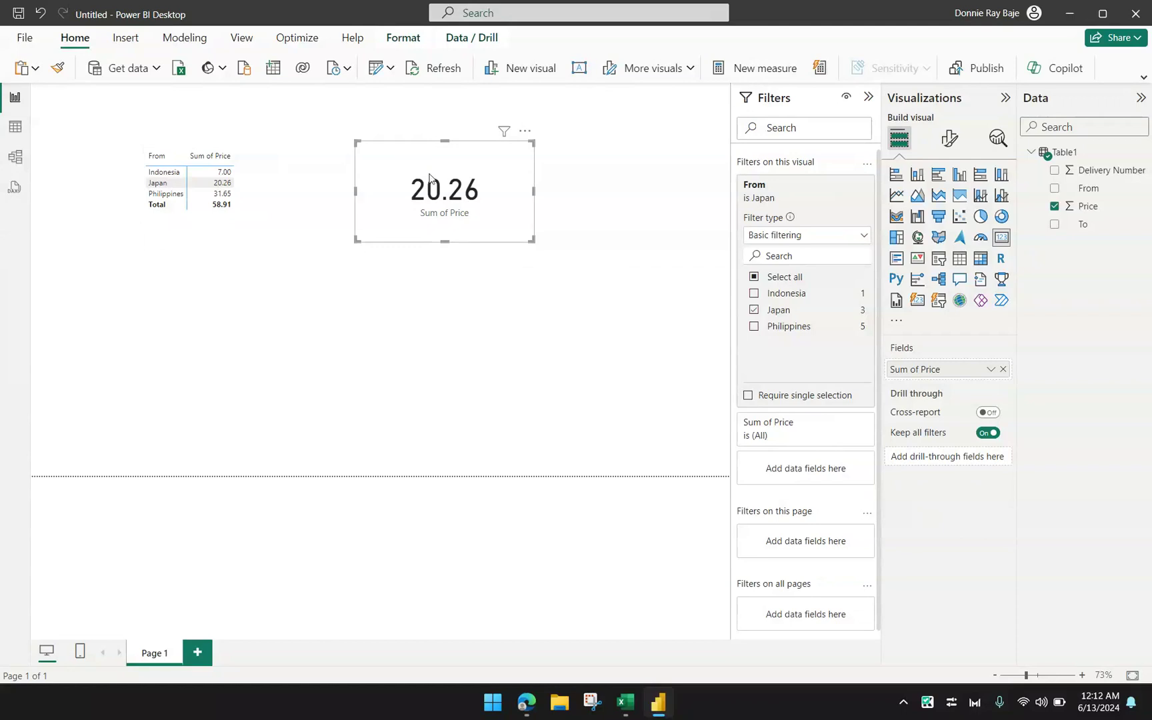
pyautogui.moveTo(410, 162); pyautogui.dragTo(389, 155)
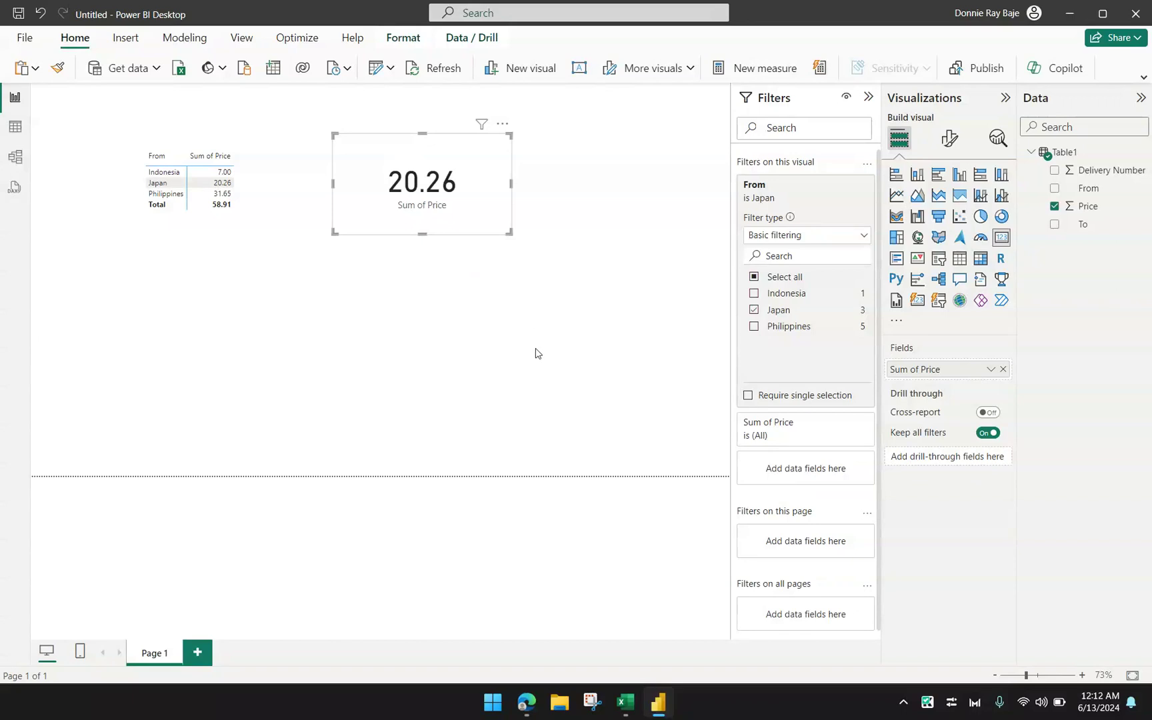
pyautogui.moveTo(490, 148); pyautogui.dragTo(468, 155)
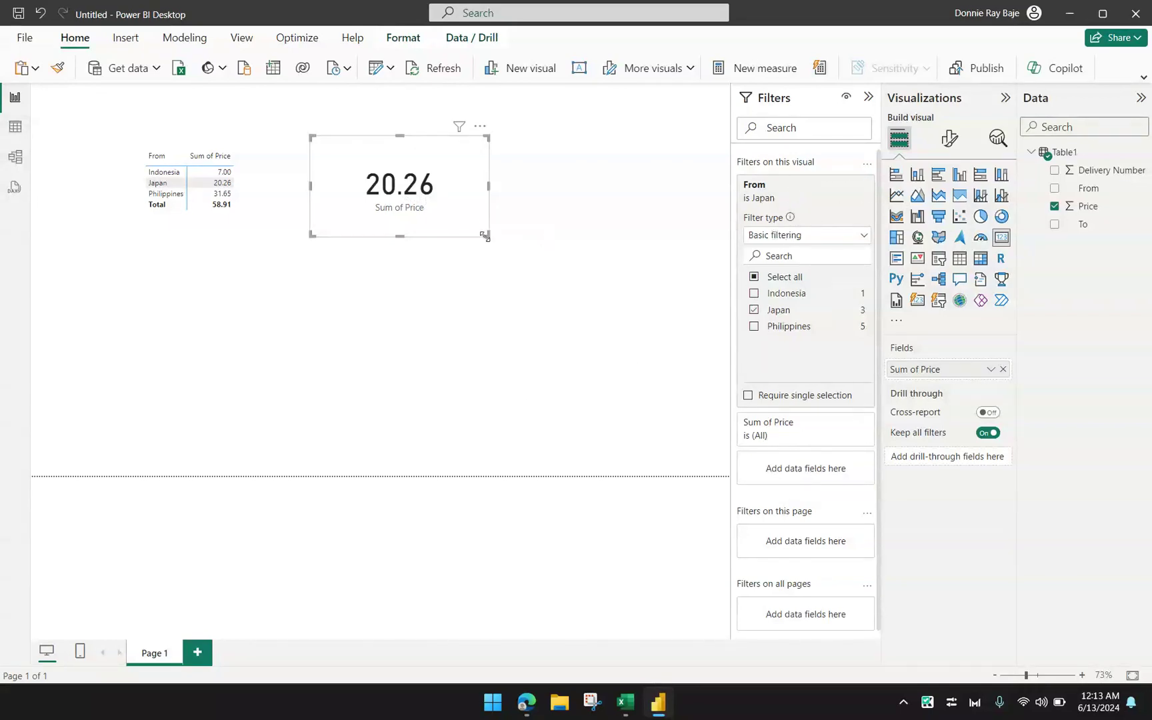
# Create a new measure in Table1 named JapanTransactions.
pyautogui.click(598, 222)
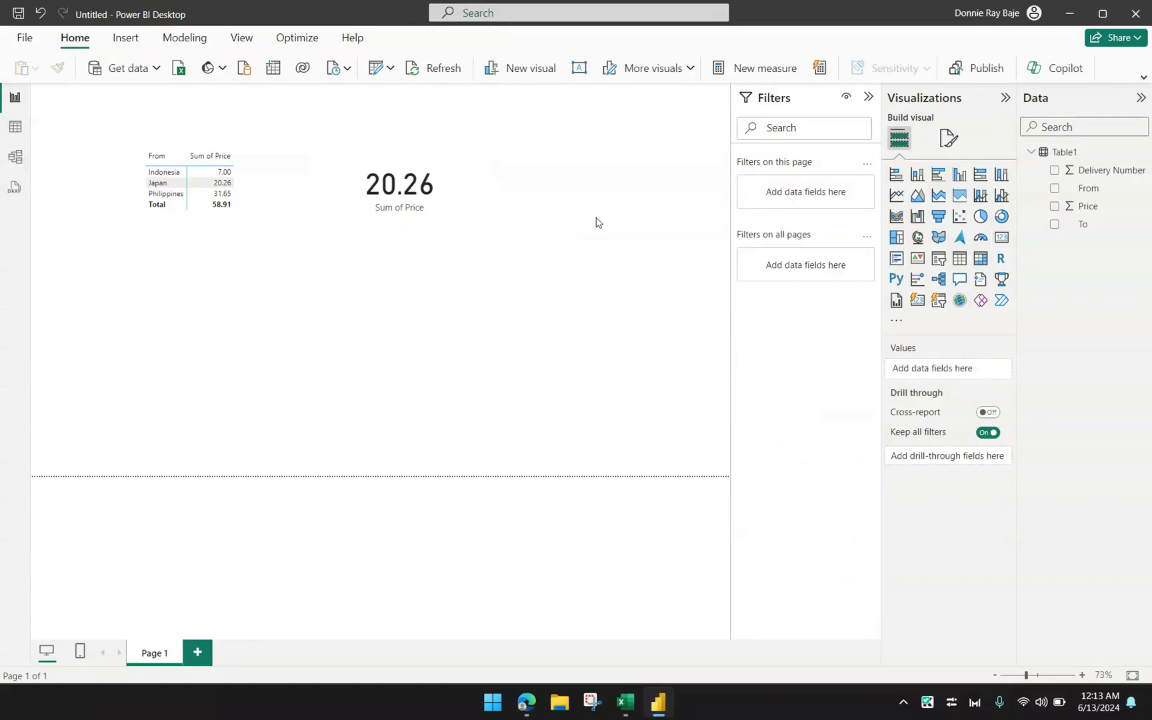
pyautogui.click(1064, 153)
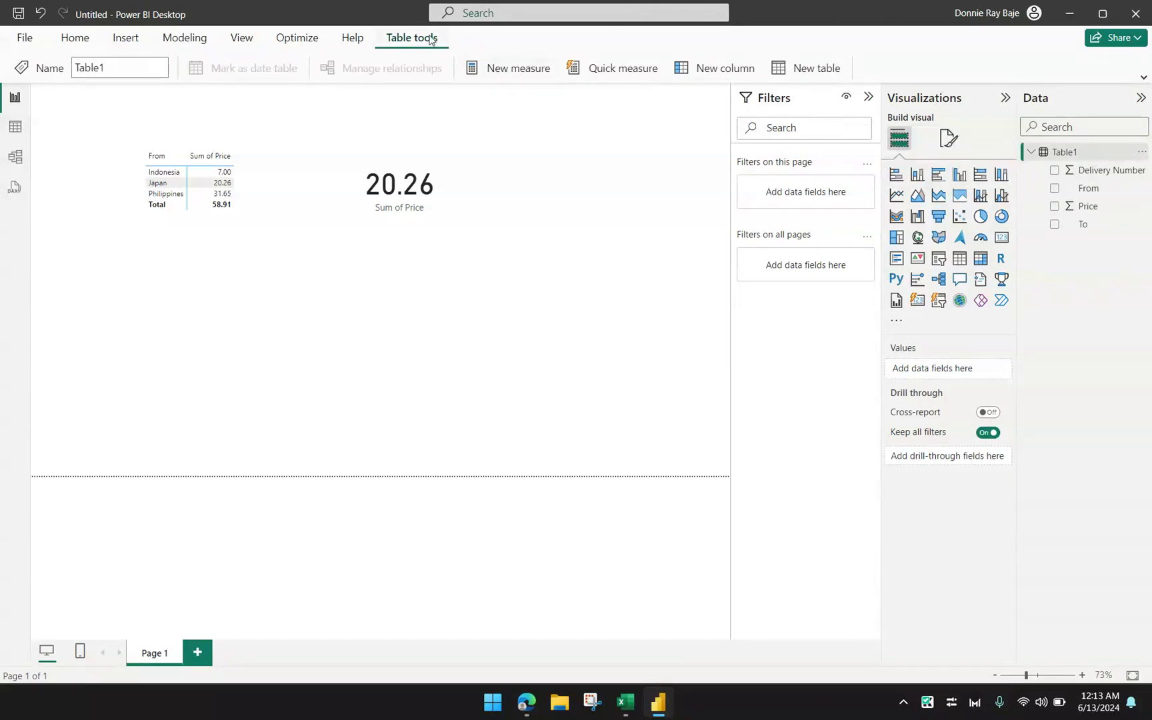
pyautogui.click(519, 72)
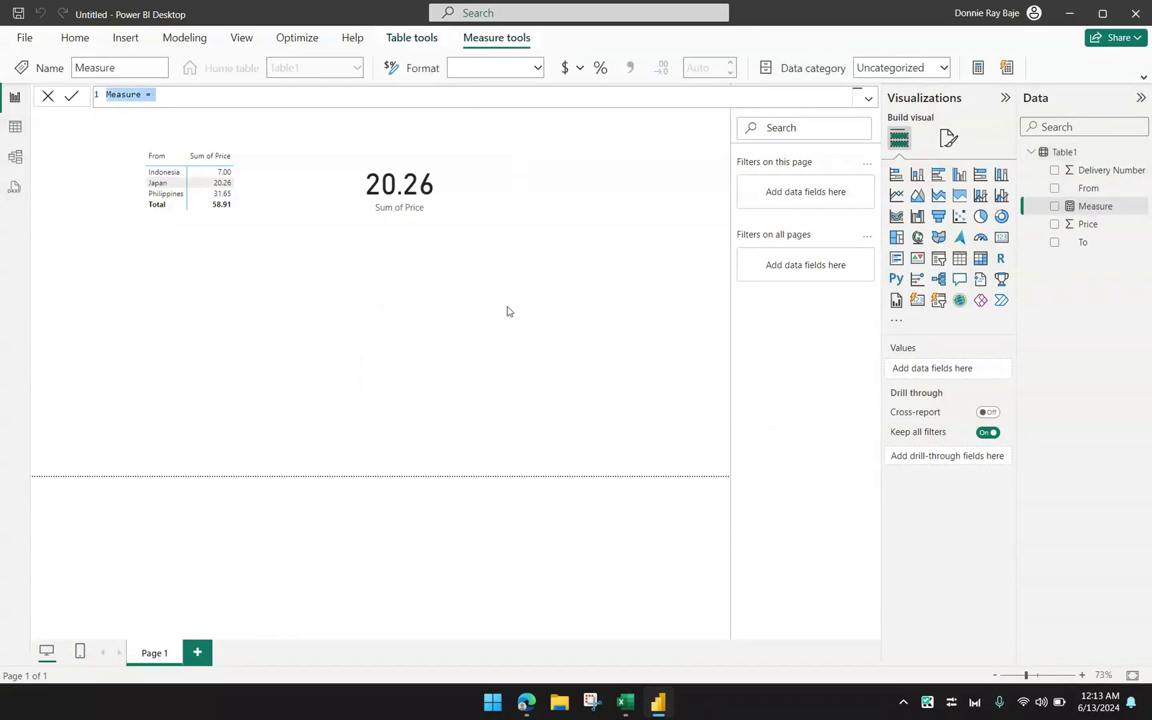
pyautogui.click(660, 98)
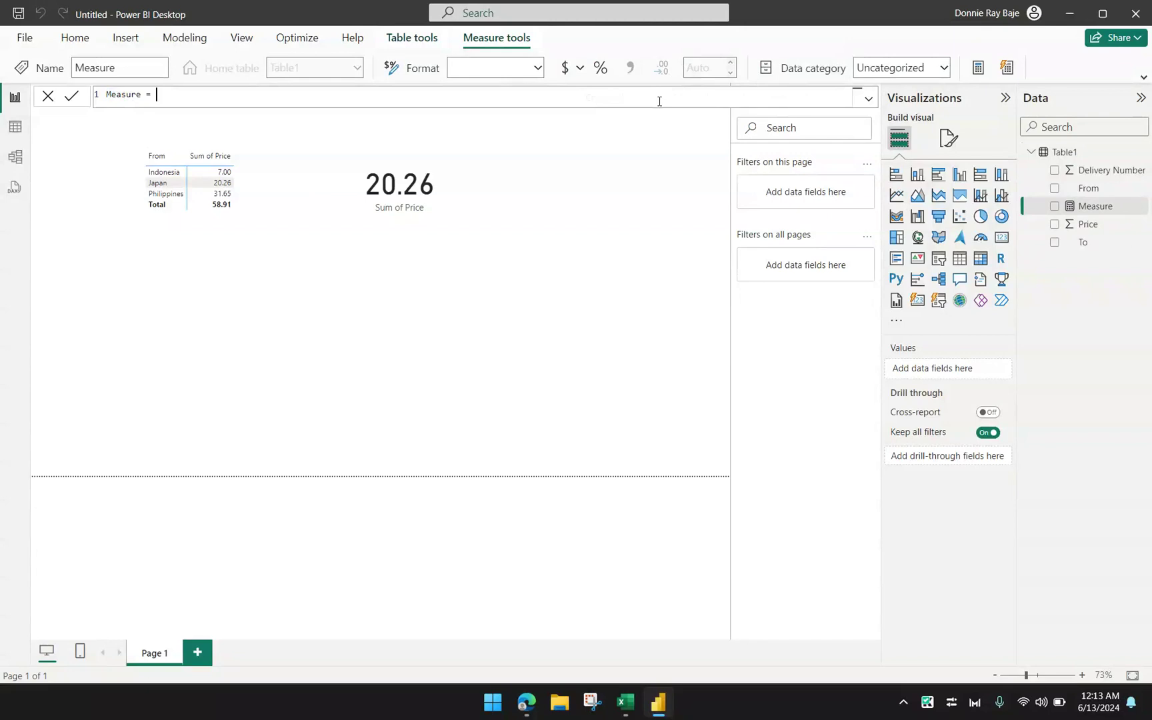
pyautogui.keyDown('ctrl'); pyautogui.scroll(3, 659, 100); pyautogui.keyUp('ctrl')
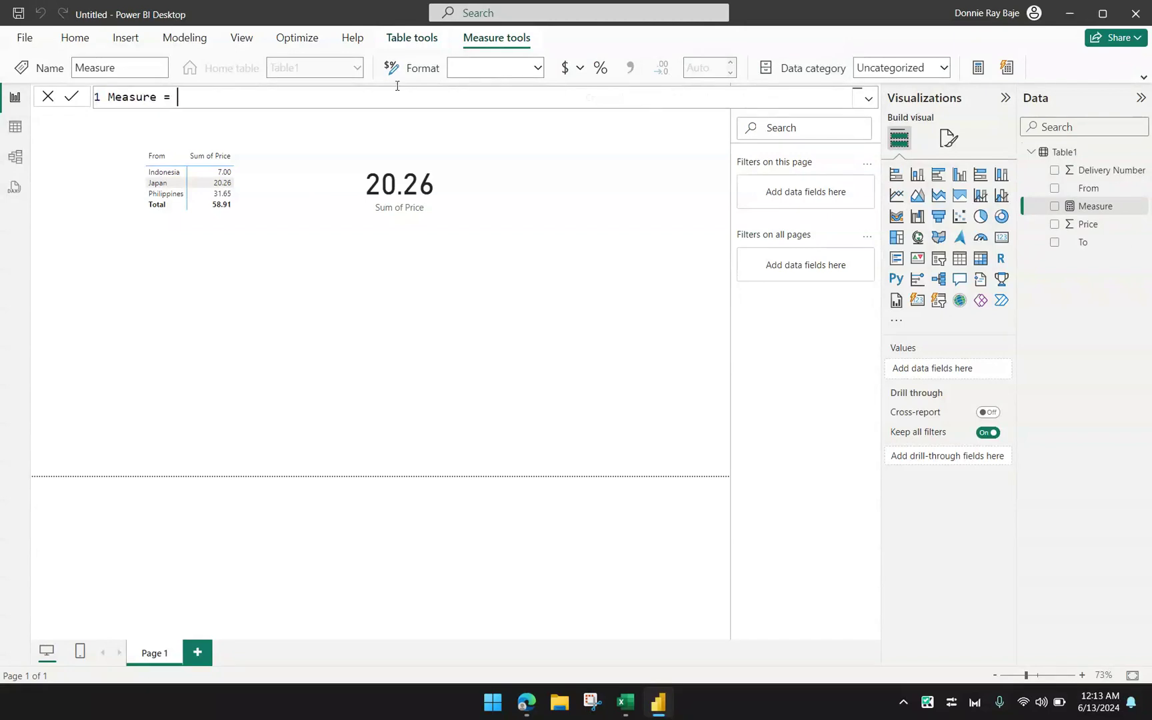
pyautogui.doubleClick(123, 97)
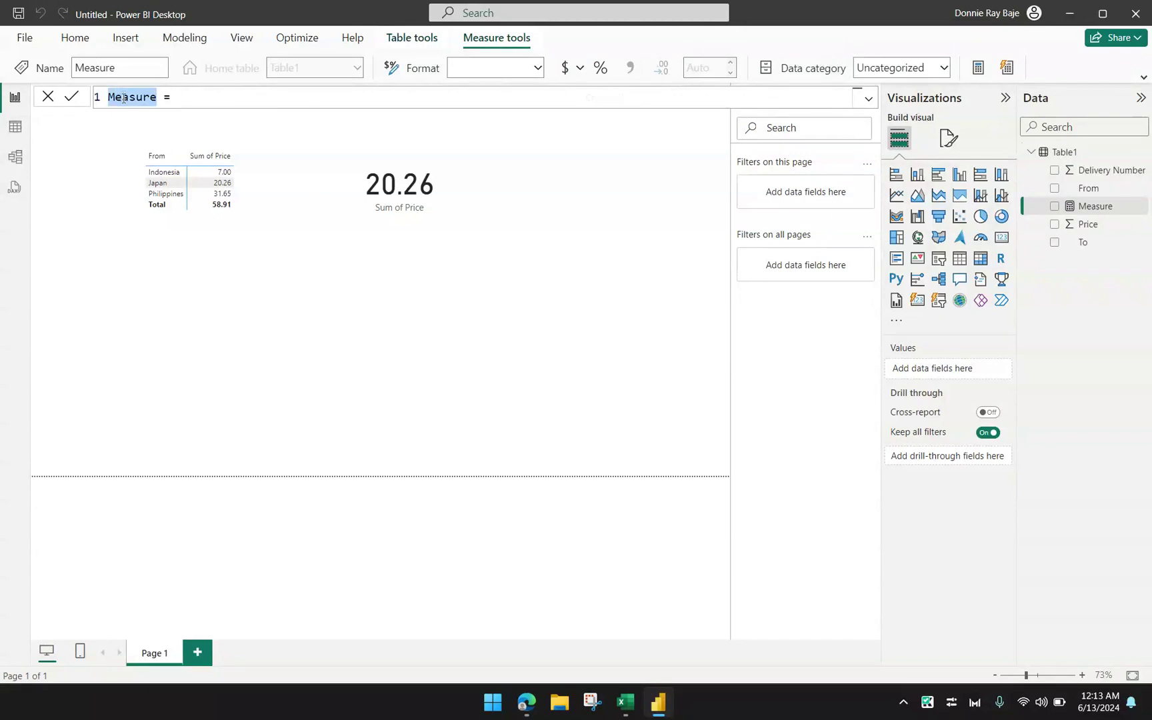
pyautogui.write('Japan')
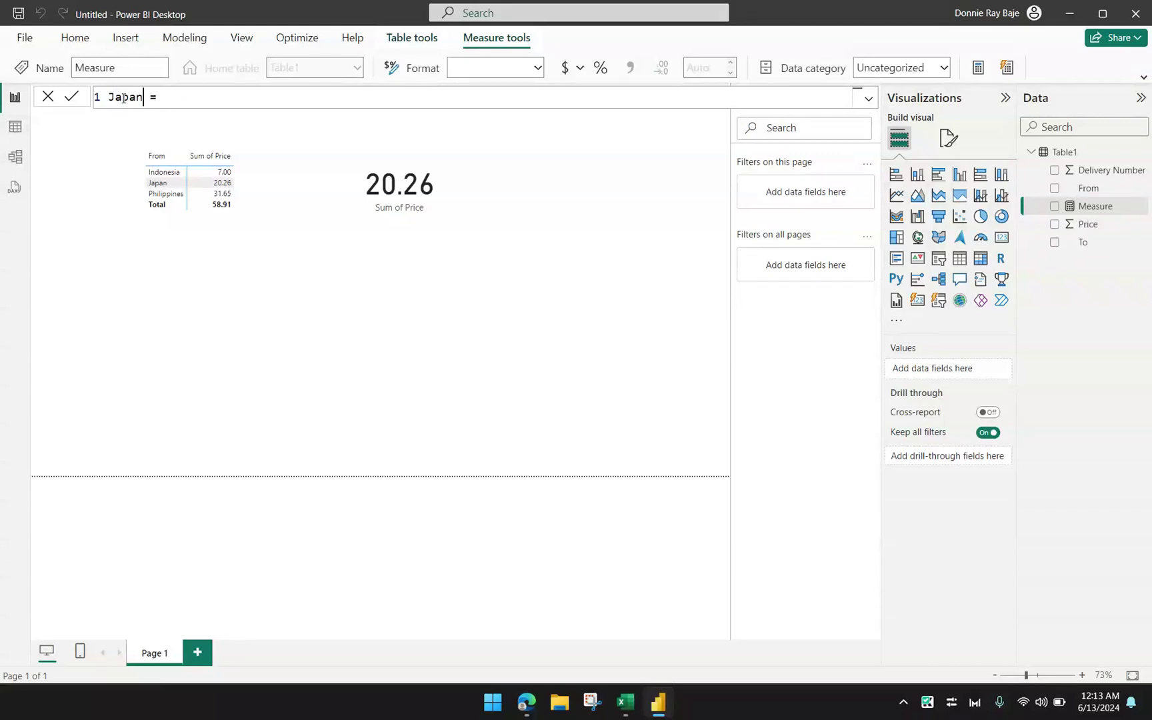
pyautogui.write('Transacions')
pyautogui.press('BackSpace')
pyautogui.press('BackSpace')
pyautogui.press('BackSpace')
pyautogui.press('BackSpace')
pyautogui.write('tiuoi')
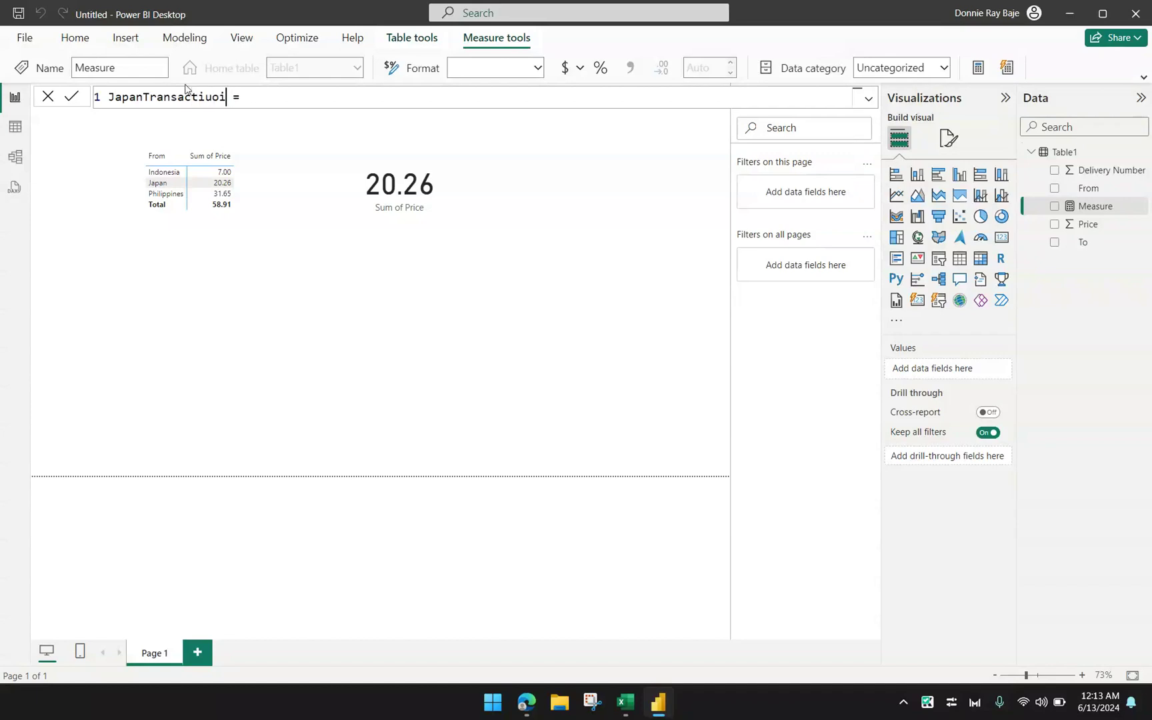
pyautogui.press('BackSpace')
pyautogui.press('BackSpace')
pyautogui.press('BackSpace')
pyautogui.press('BackSpace')
pyautogui.write('ions')
# Give the measure the formula CALCULATE(SUM(Table1[Price])) and add an empty card visual.
pyautogui.click(290, 93)
pyautogui.write('CALCULATE(')
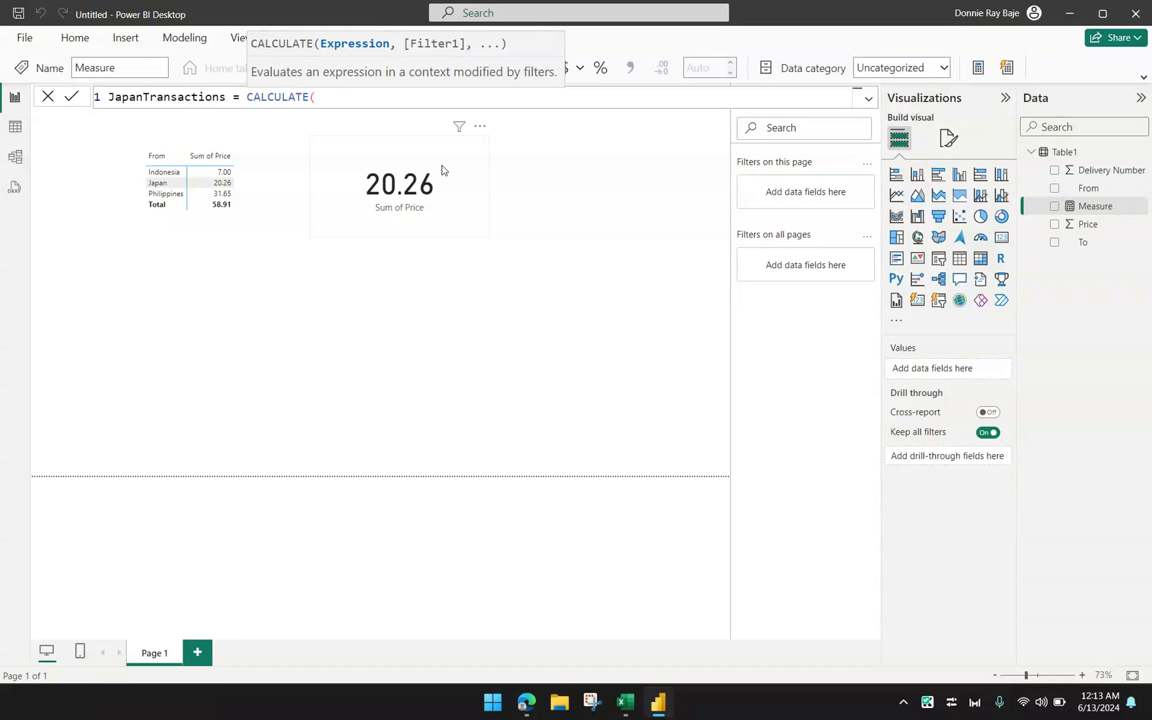
pyautogui.write('SUM(')
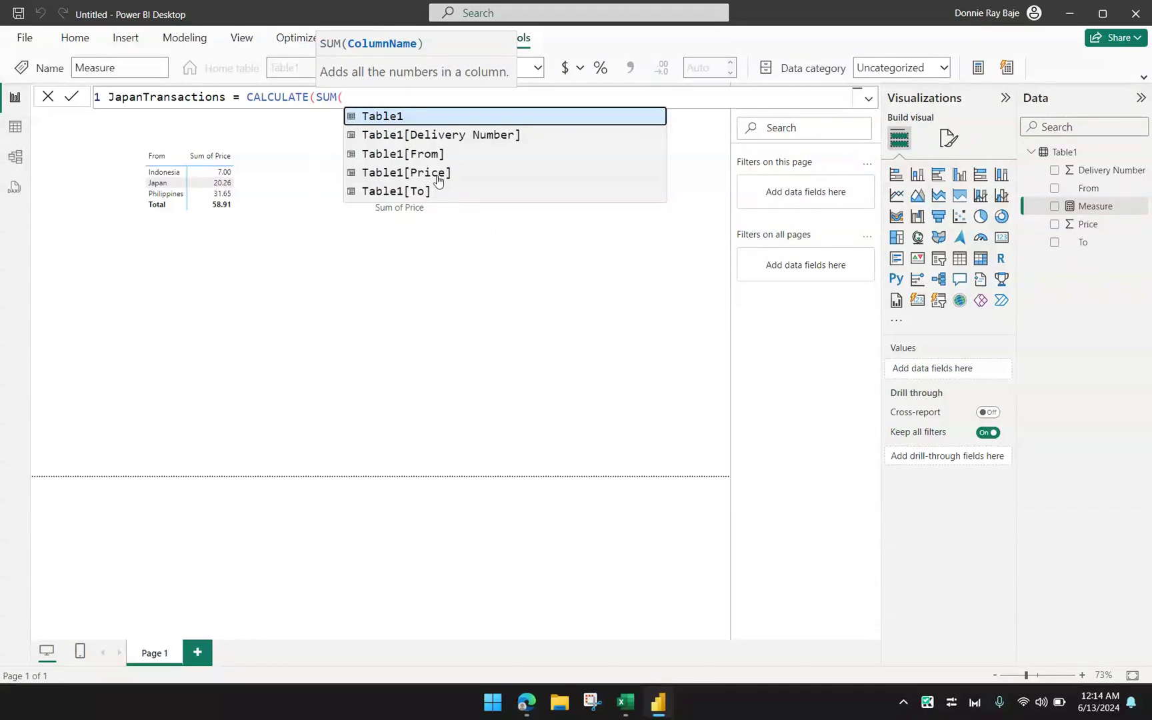
pyautogui.click(438, 173)
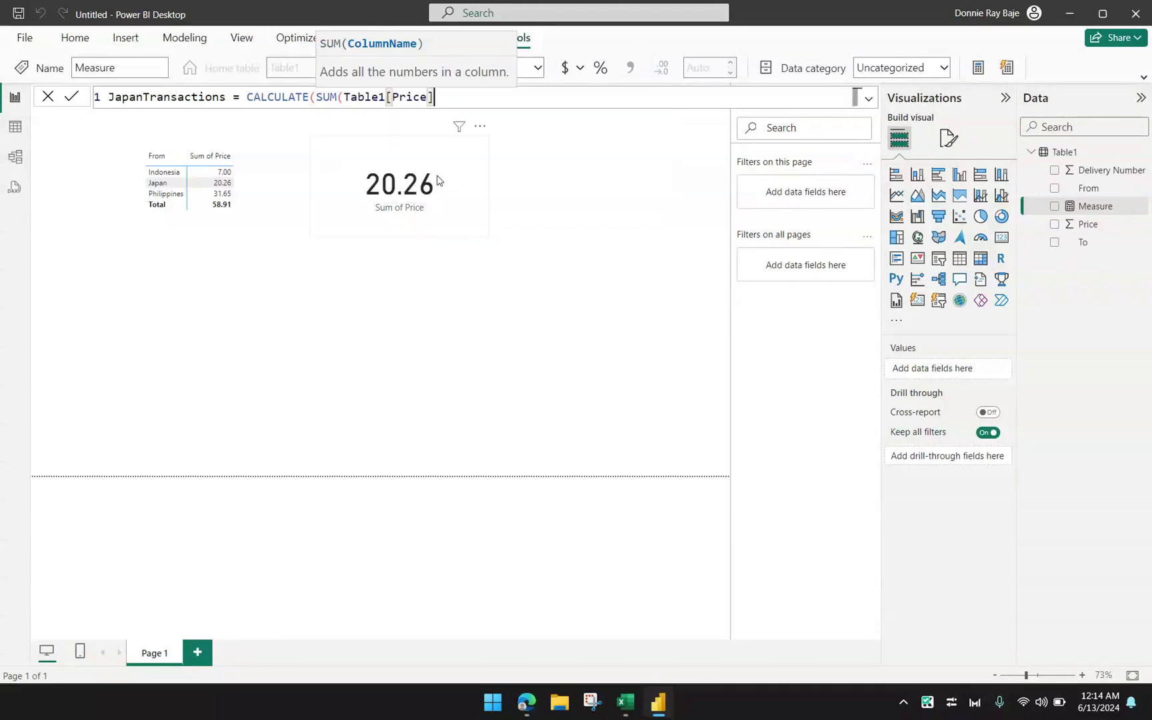
pyautogui.write(')')
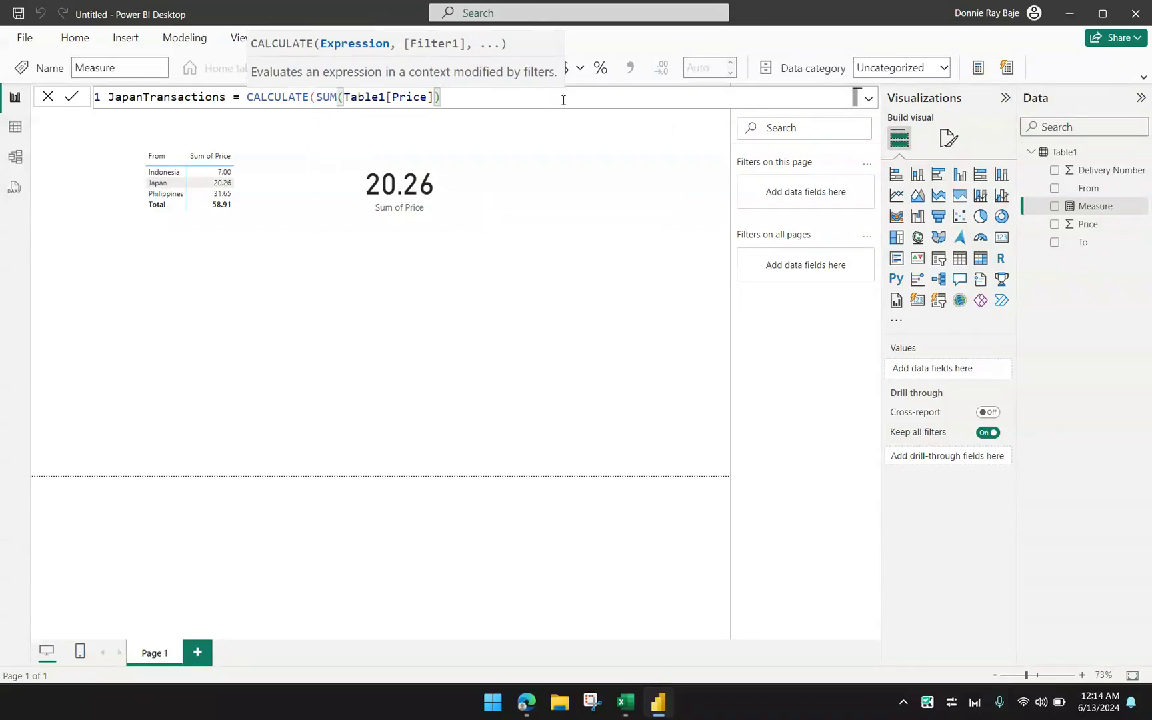
pyautogui.write(')')
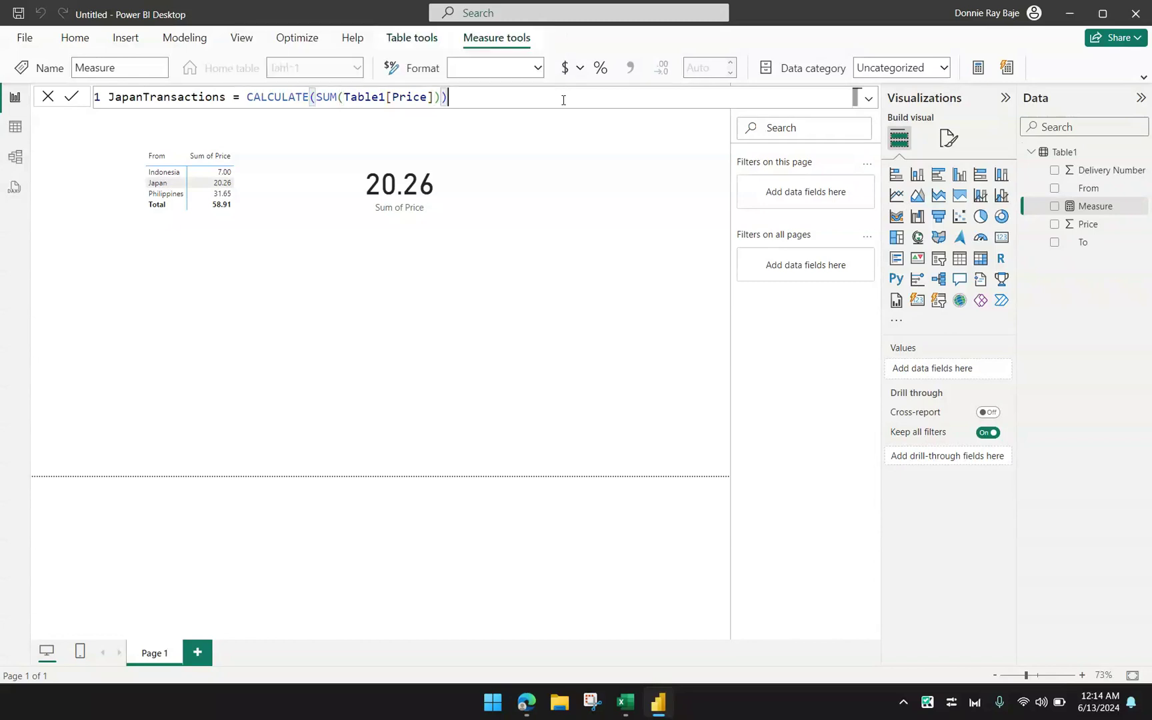
pyautogui.press('Return')
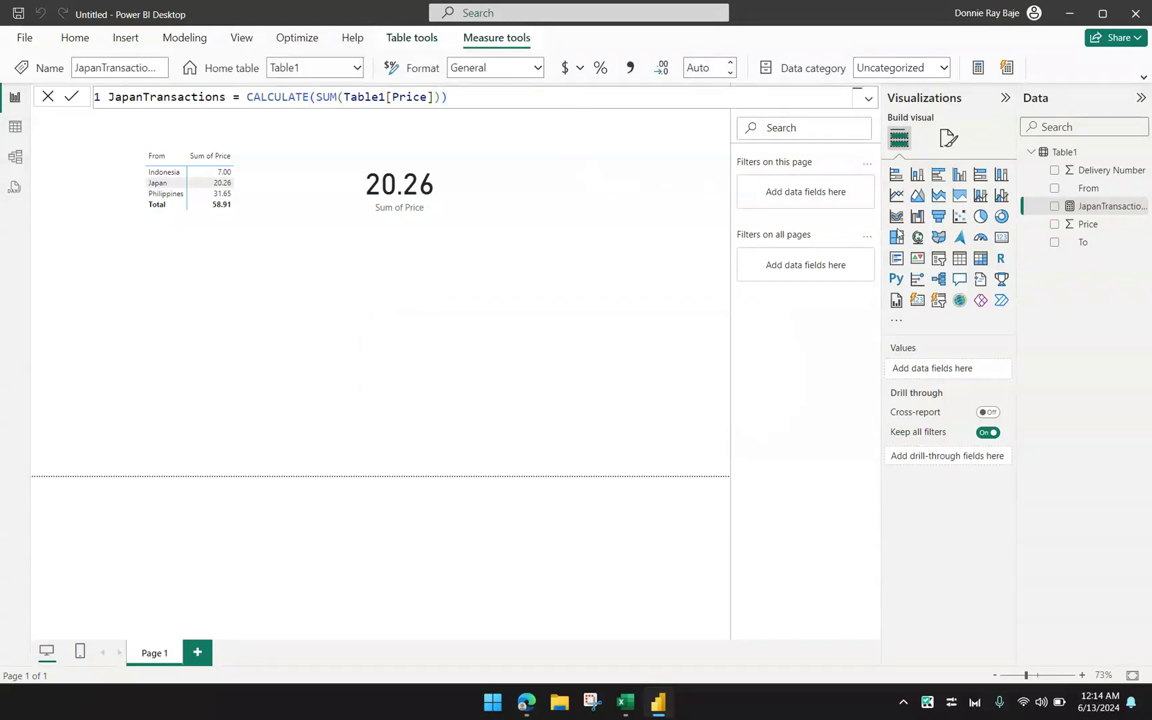
pyautogui.click(1002, 239)
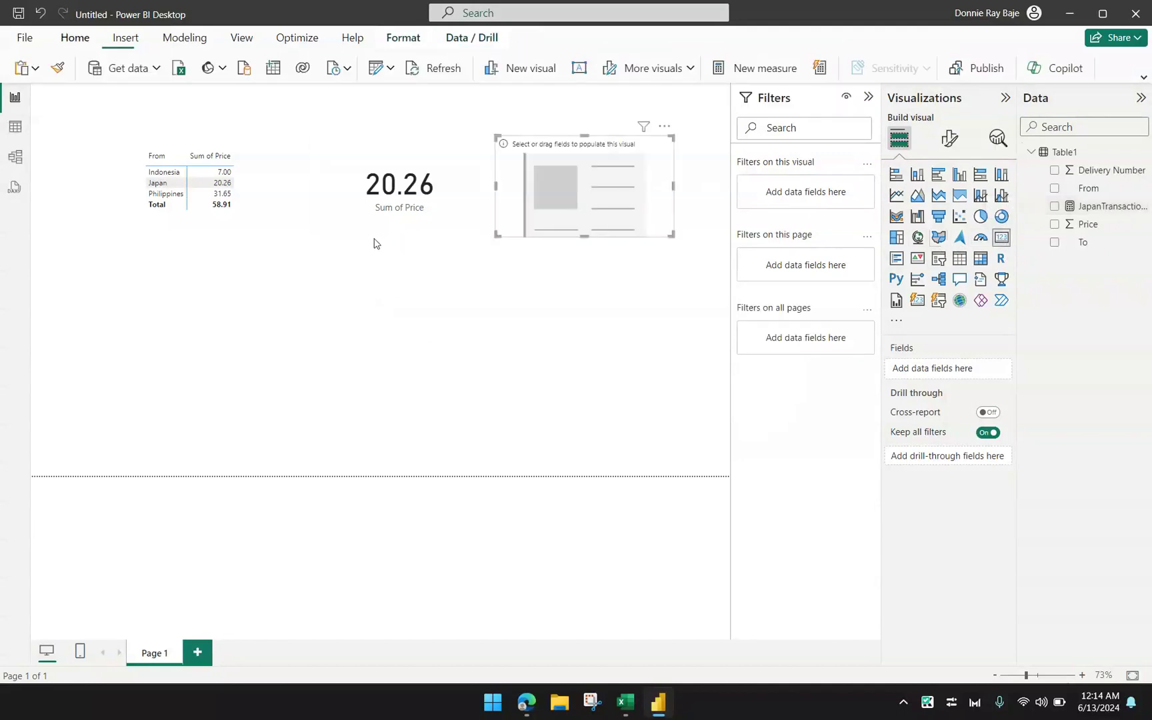
# Put the JapanTransactions measure into the new card, which shows the unfiltered 58.91.
pyautogui.click(1100, 210)
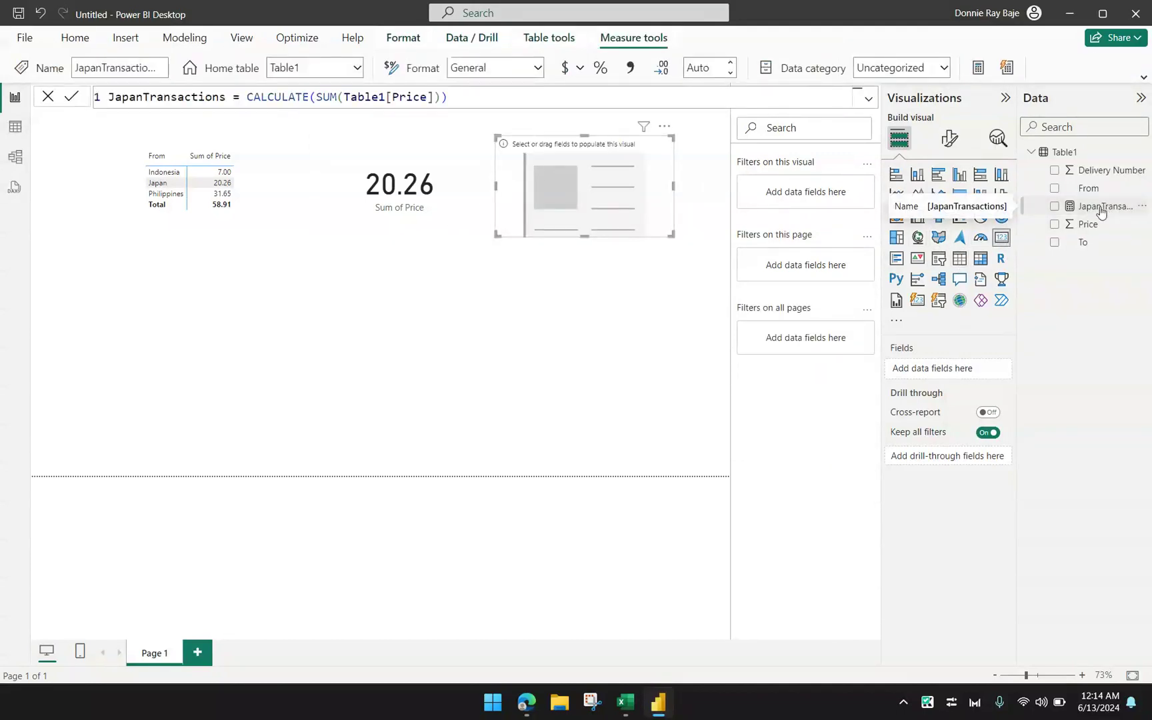
pyautogui.moveTo(1101, 212); pyautogui.dragTo(972, 371)
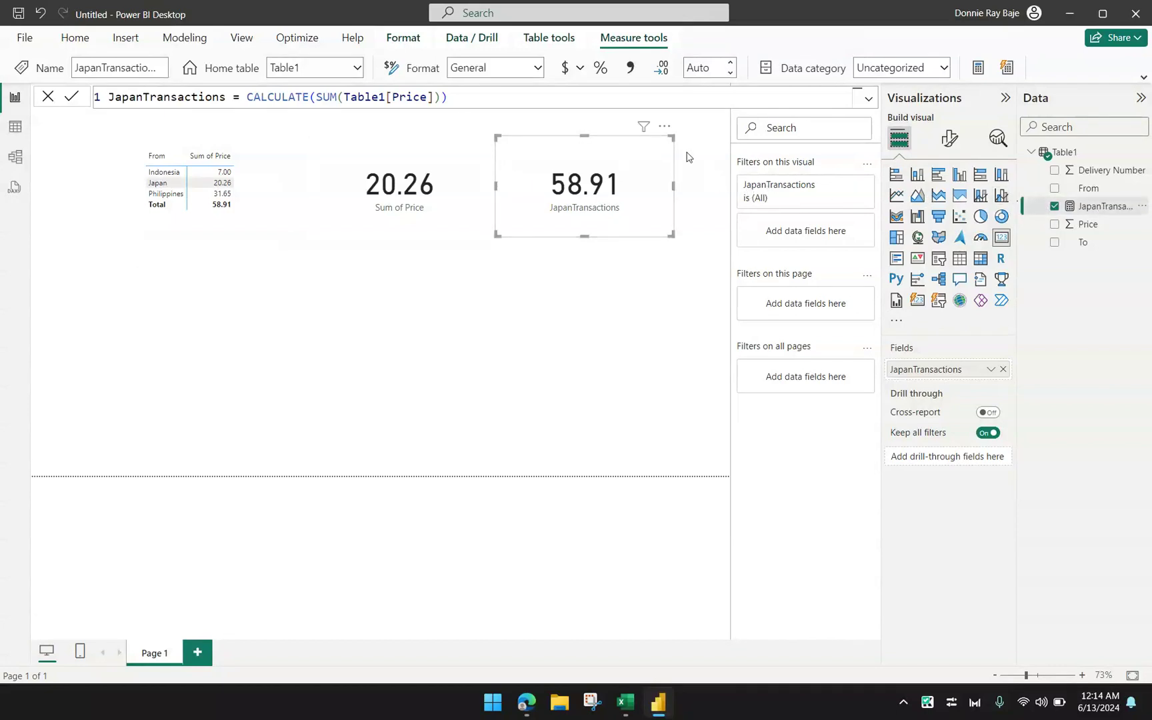
# Empty the card and add the filter Table1[From]="Japan" to the JapanTransactions CALCULATE formula.
pyautogui.click(1003, 369)
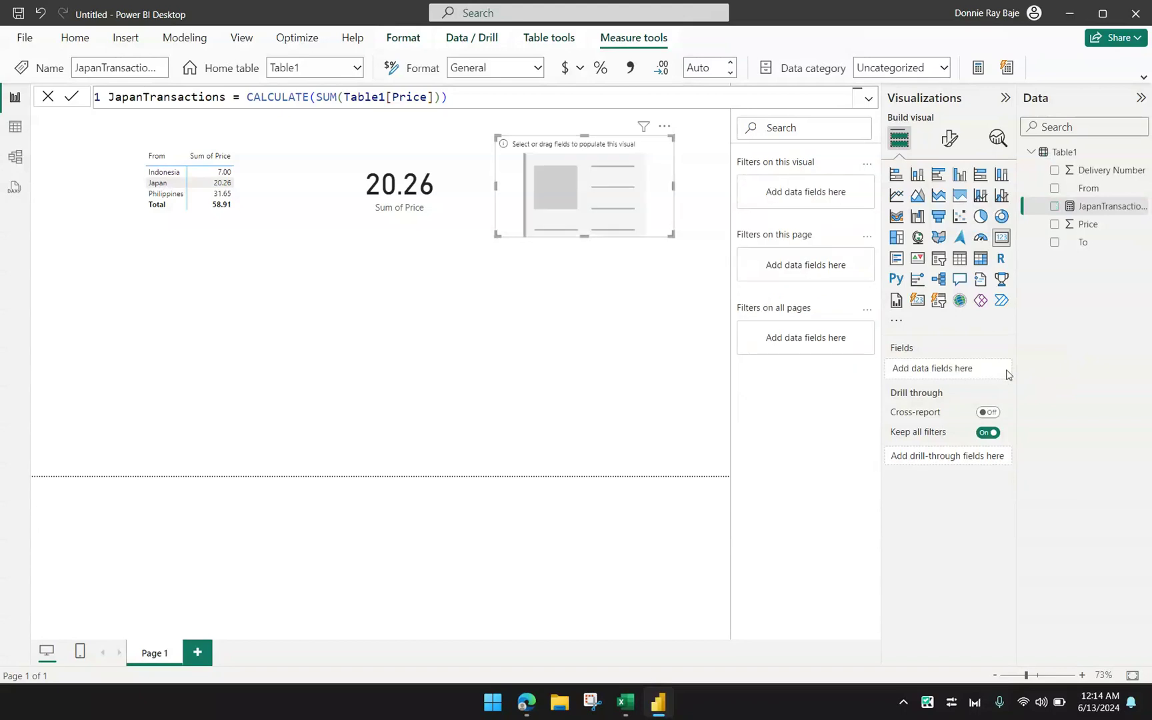
pyautogui.click(469, 102)
pyautogui.press('BackSpace')
pyautogui.write(',')
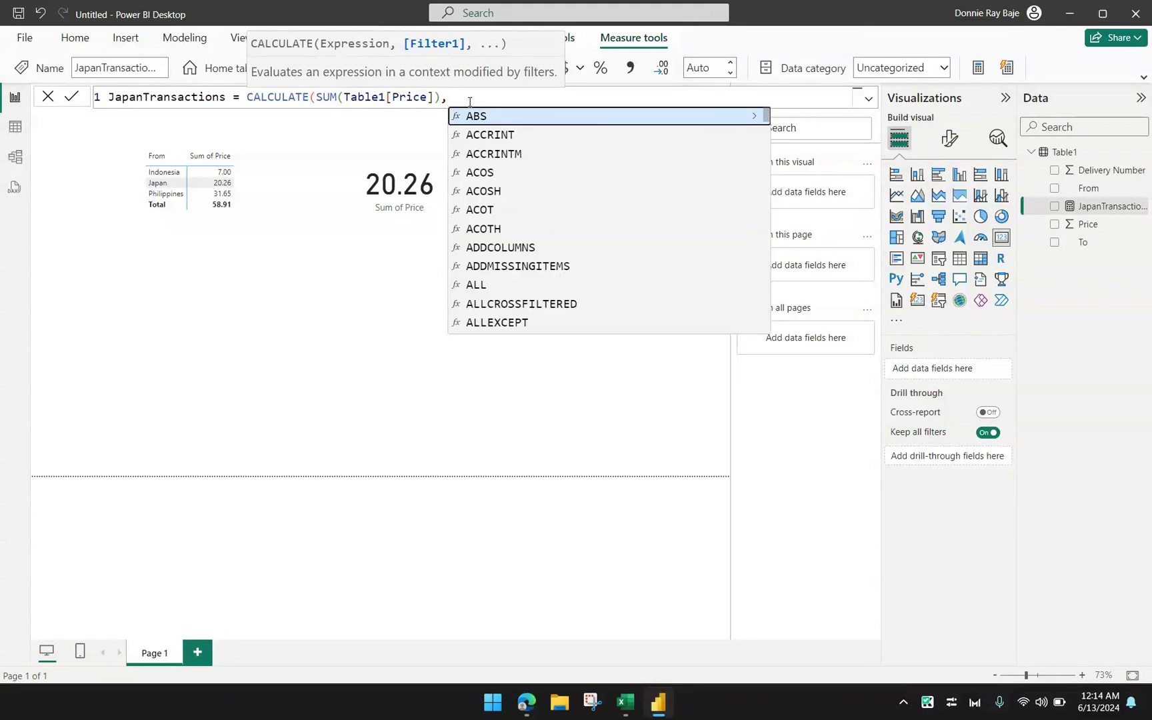
pyautogui.write('Fr')
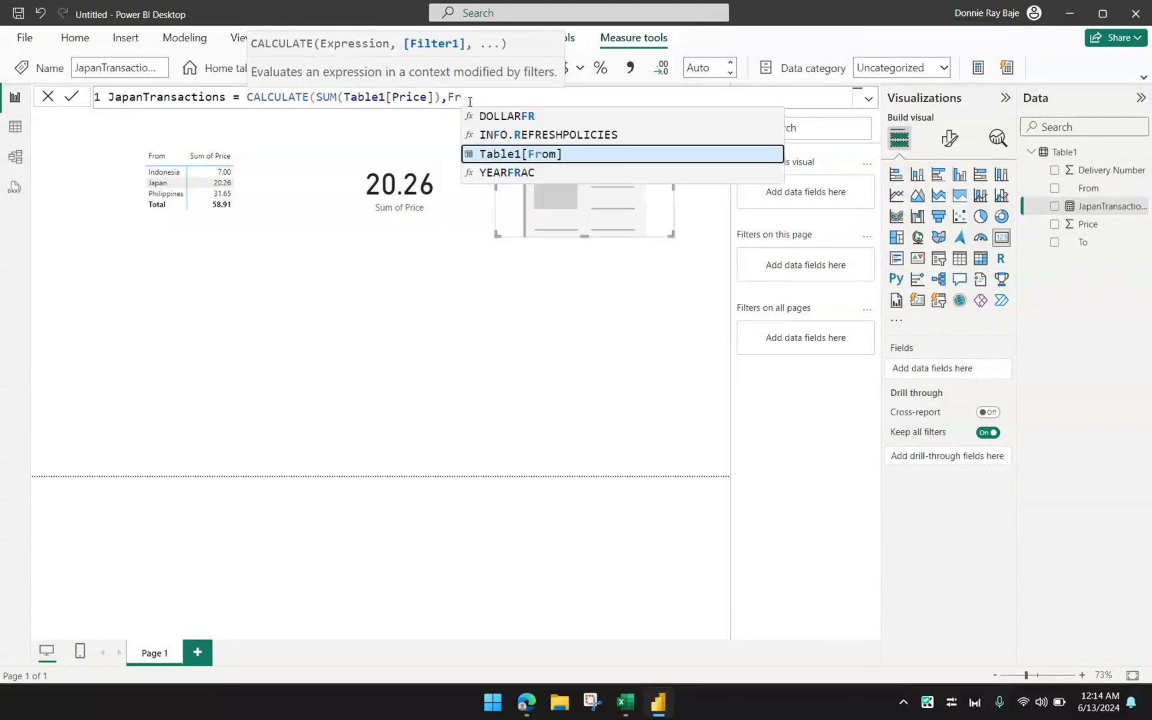
pyautogui.press('Tab')
pyautogui.write('="')
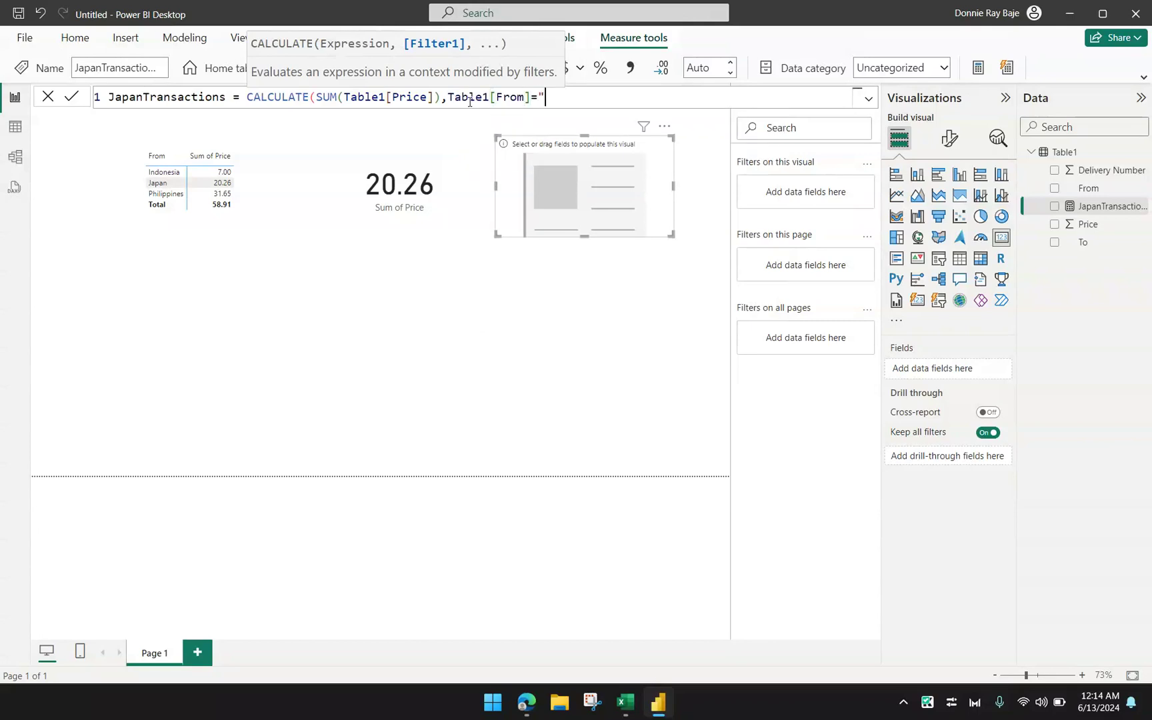
pyautogui.write('Japan")')
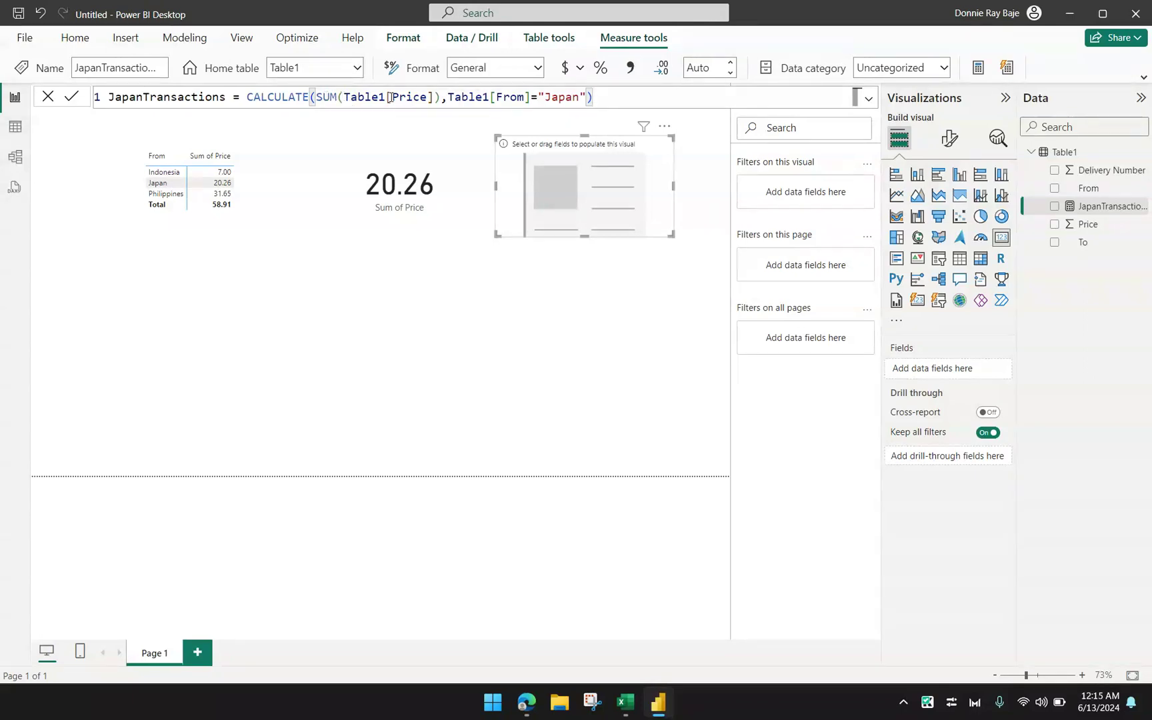
pyautogui.moveTo(436, 97); pyautogui.dragTo(358, 97)
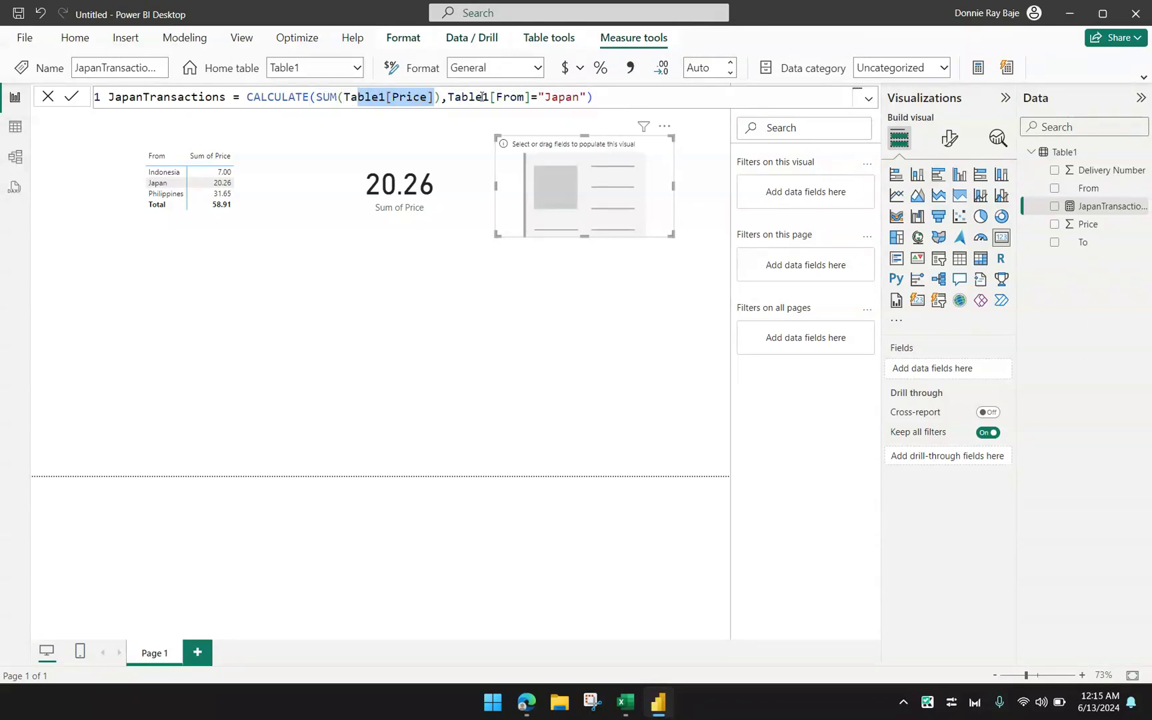
pyautogui.click(604, 95)
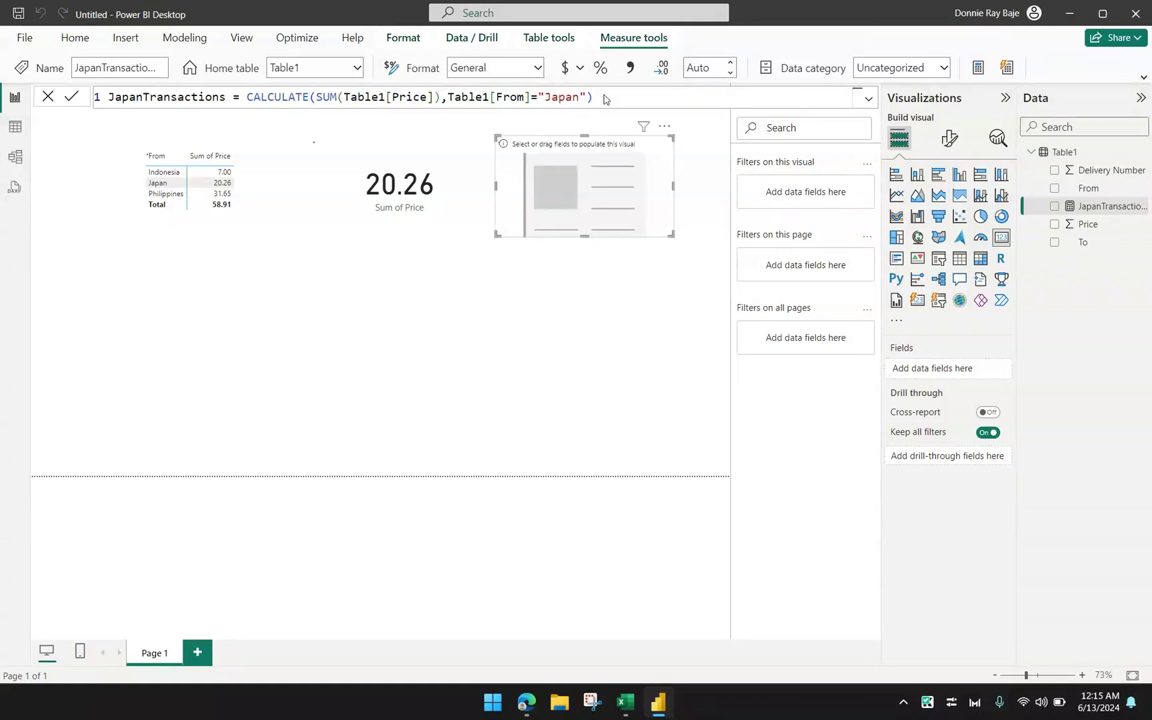
pyautogui.press('Return')
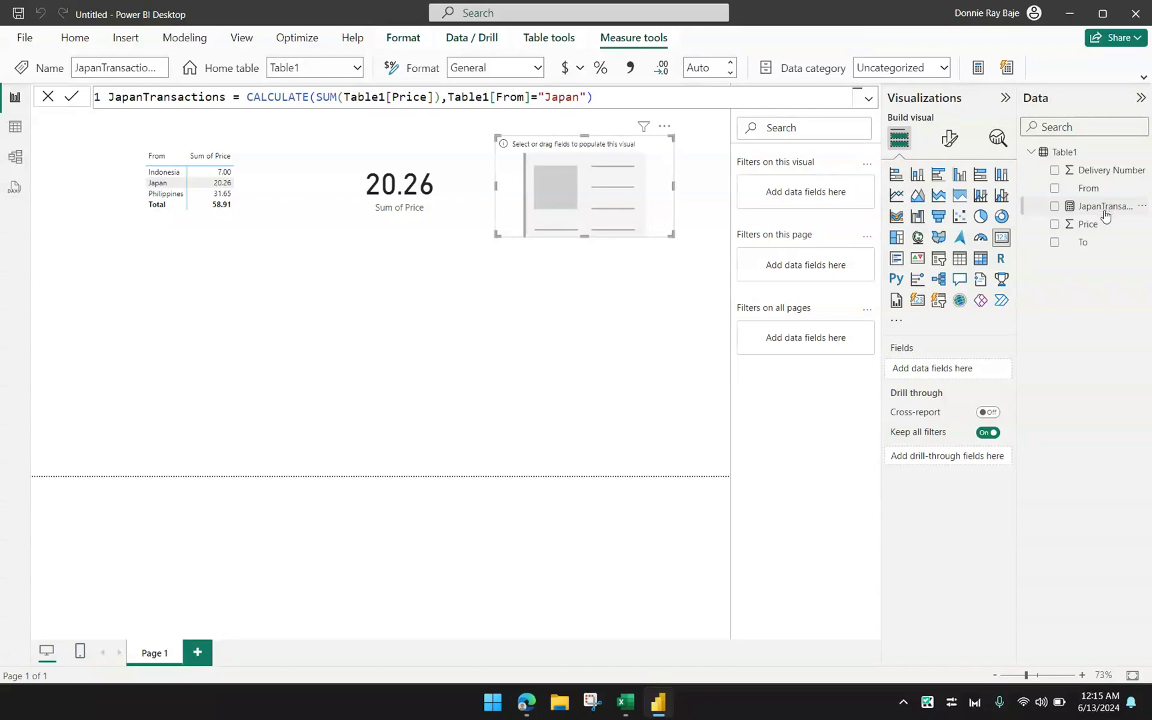
# Show the updated JapanTransactions measure in the card, now 20.26 like the Japan-filtered card.
pyautogui.moveTo(1105, 215); pyautogui.dragTo(959, 370)
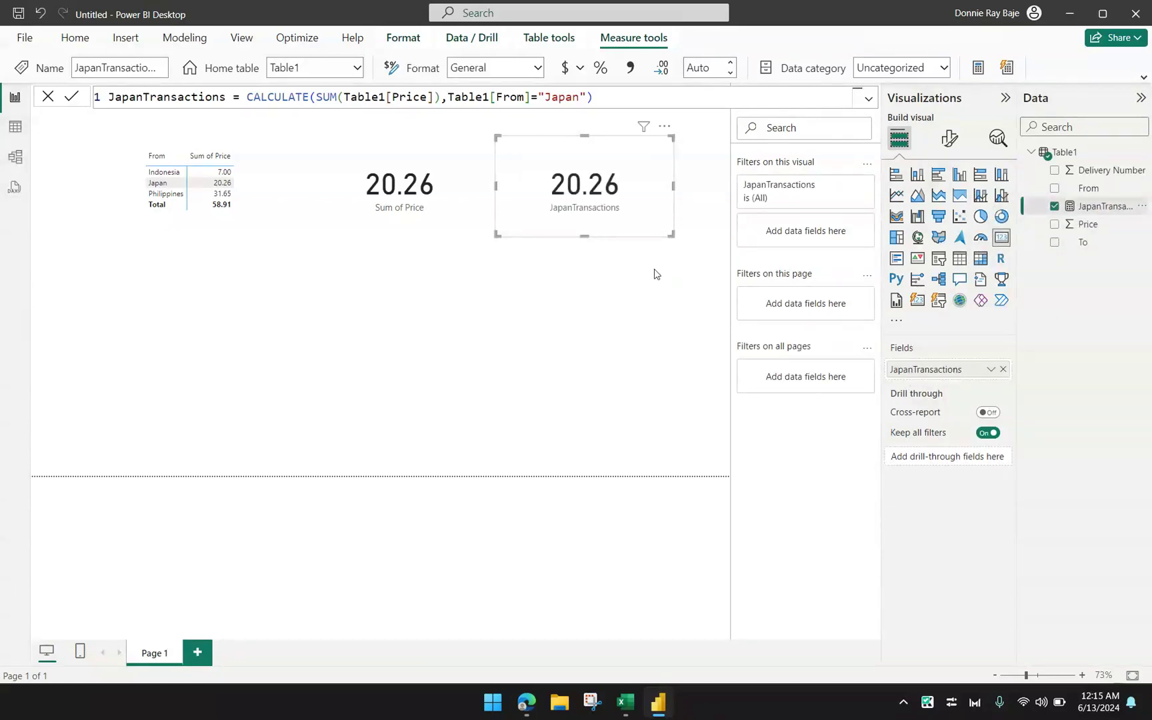
pyautogui.click(473, 185)
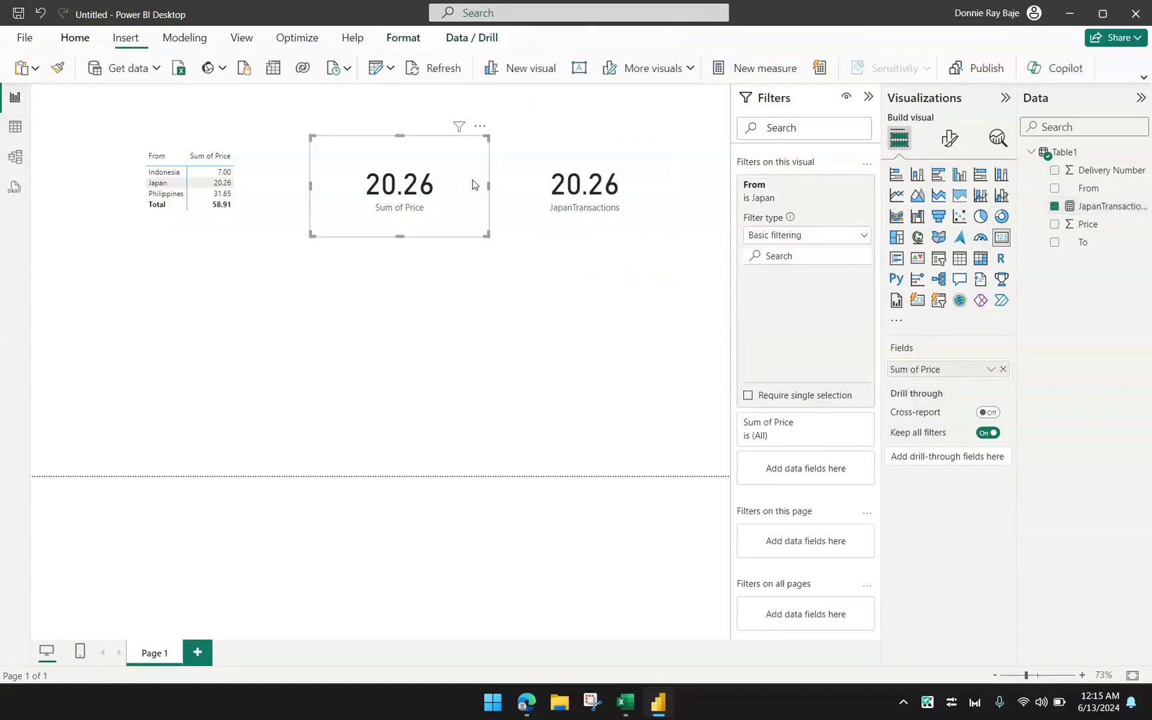
pyautogui.click(594, 164)
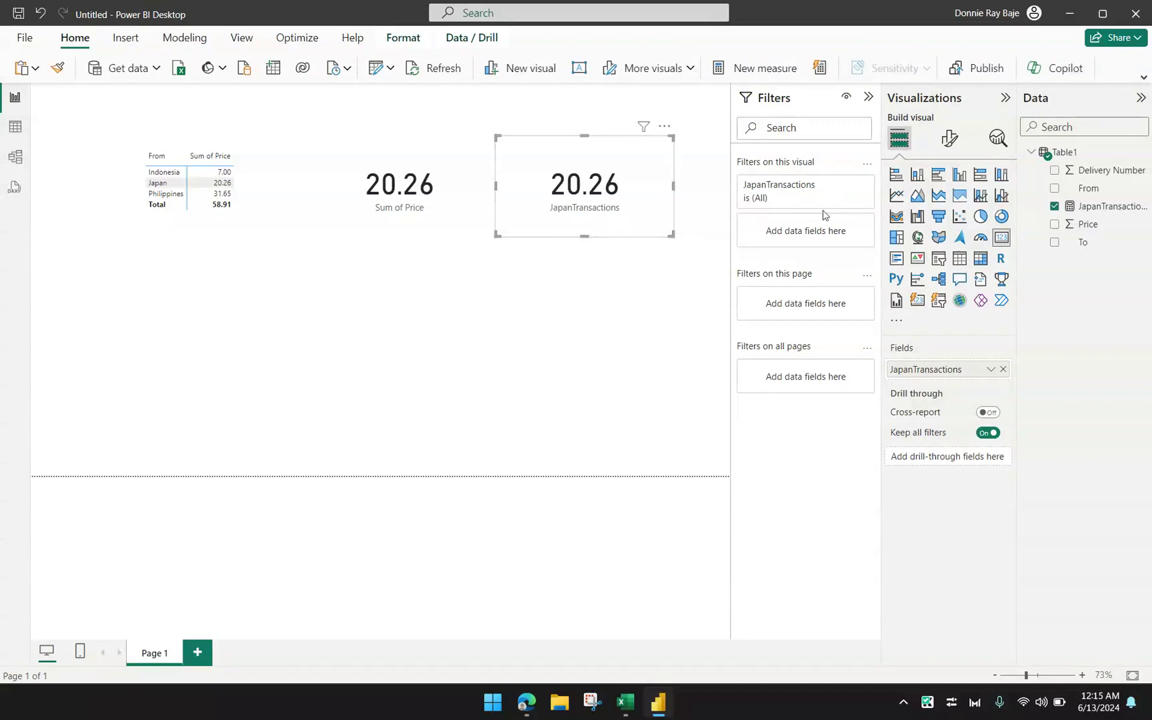
pyautogui.click(1082, 210)
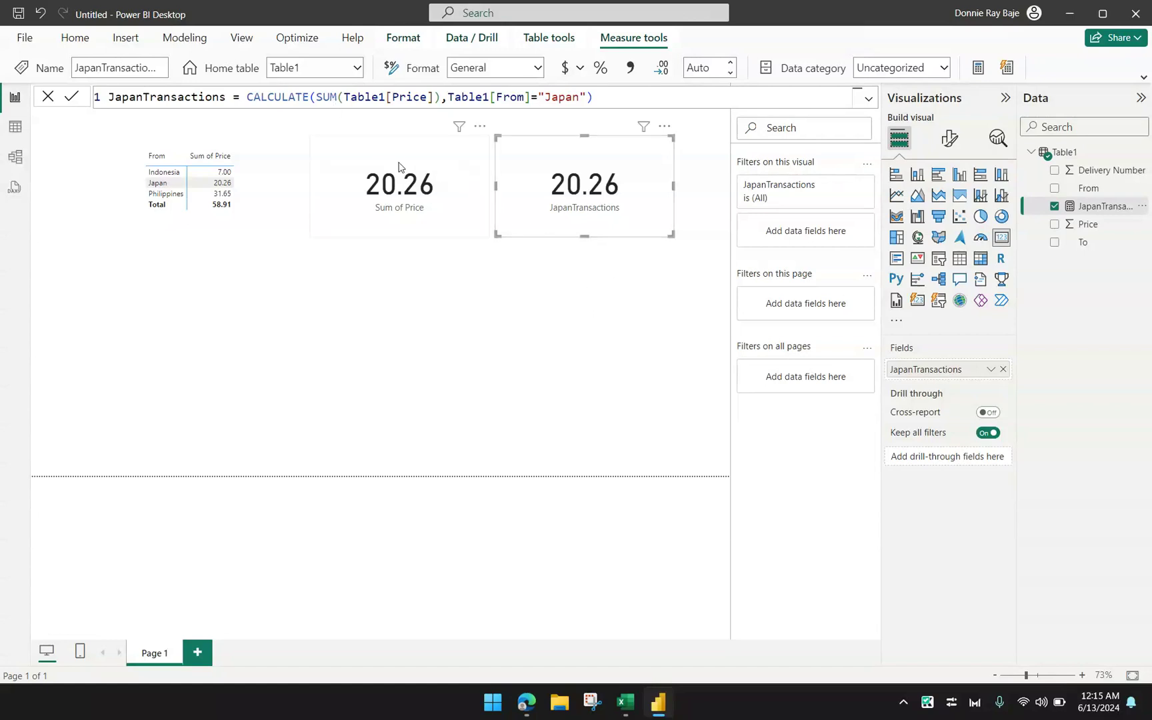
pyautogui.doubleClick(339, 98)
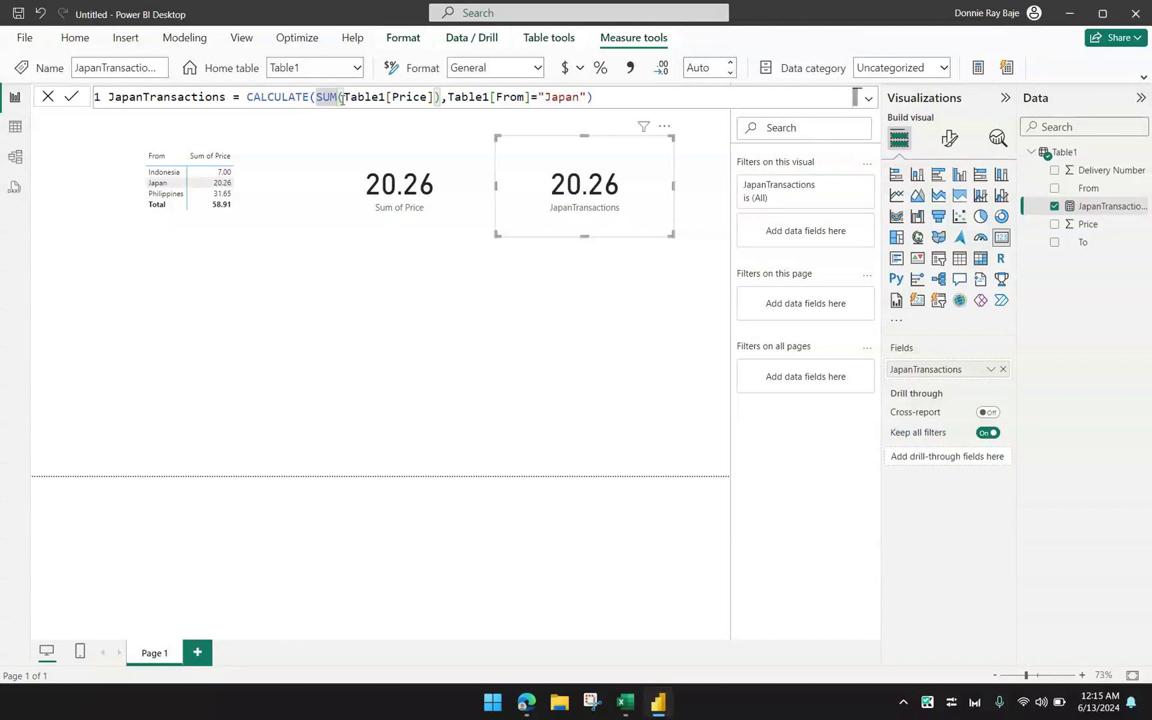
pyautogui.press('BackSpace')
pyautogui.press('BackSpace')
pyautogui.press('BackSpace')
pyautogui.write('AV')
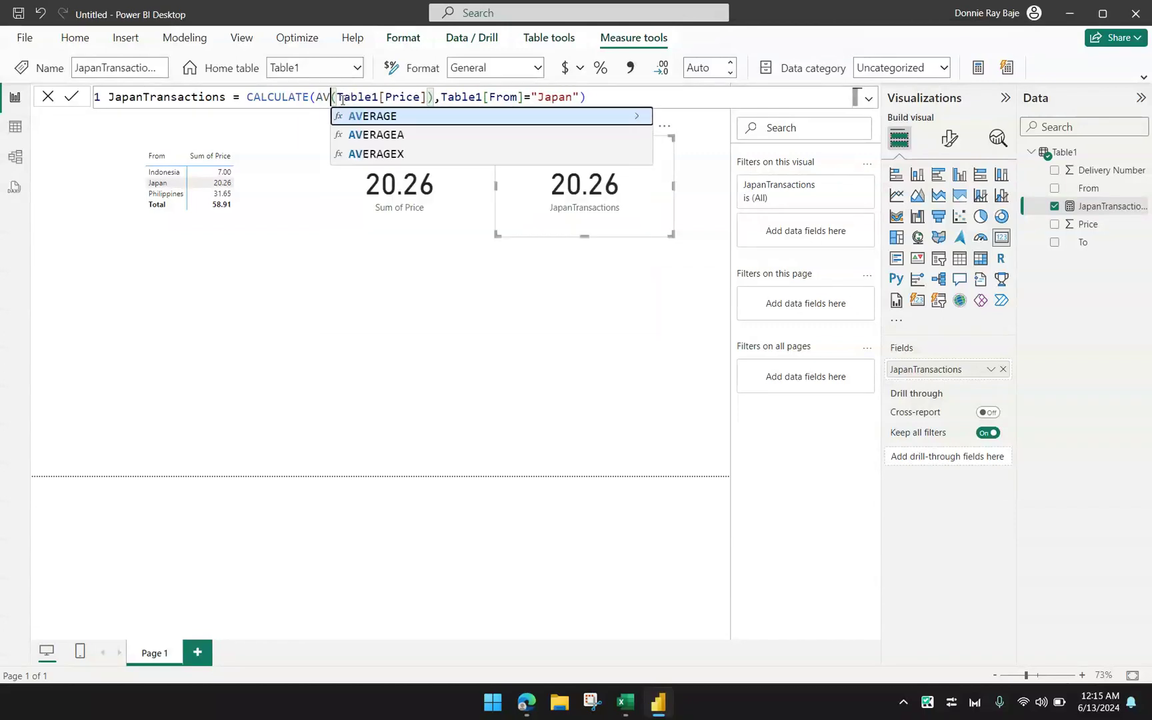
pyautogui.write('ERAGE')
pyautogui.press('Right')
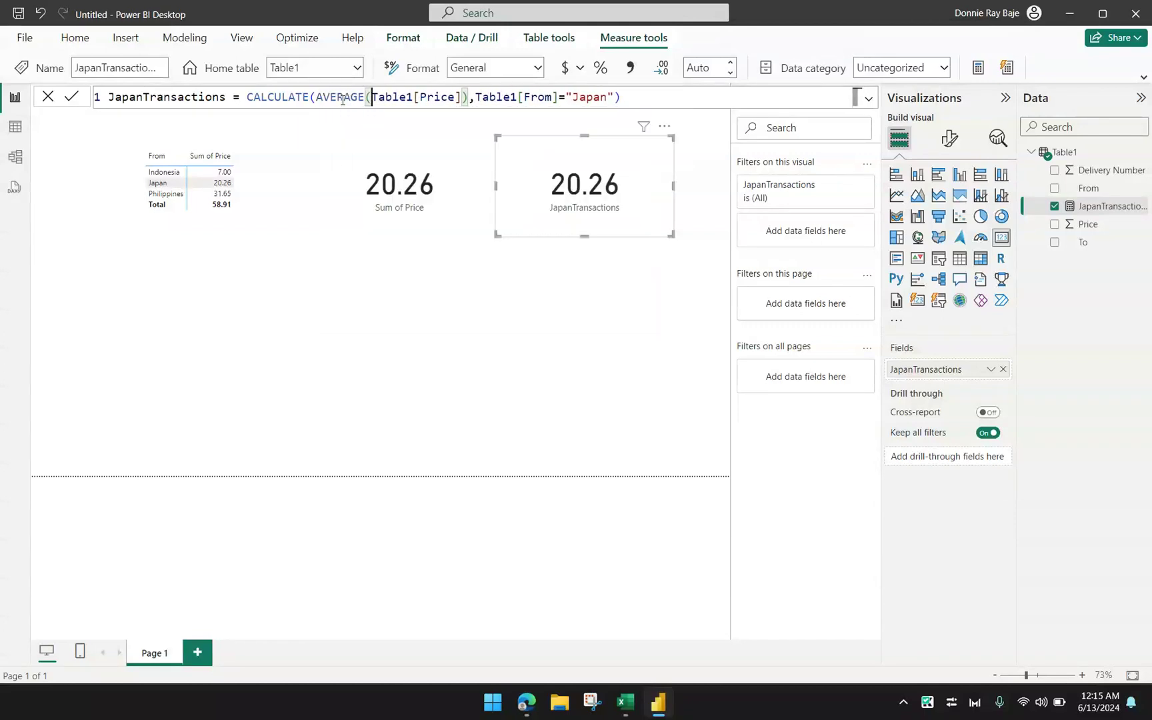
pyautogui.click(626, 99)
pyautogui.press('Return')
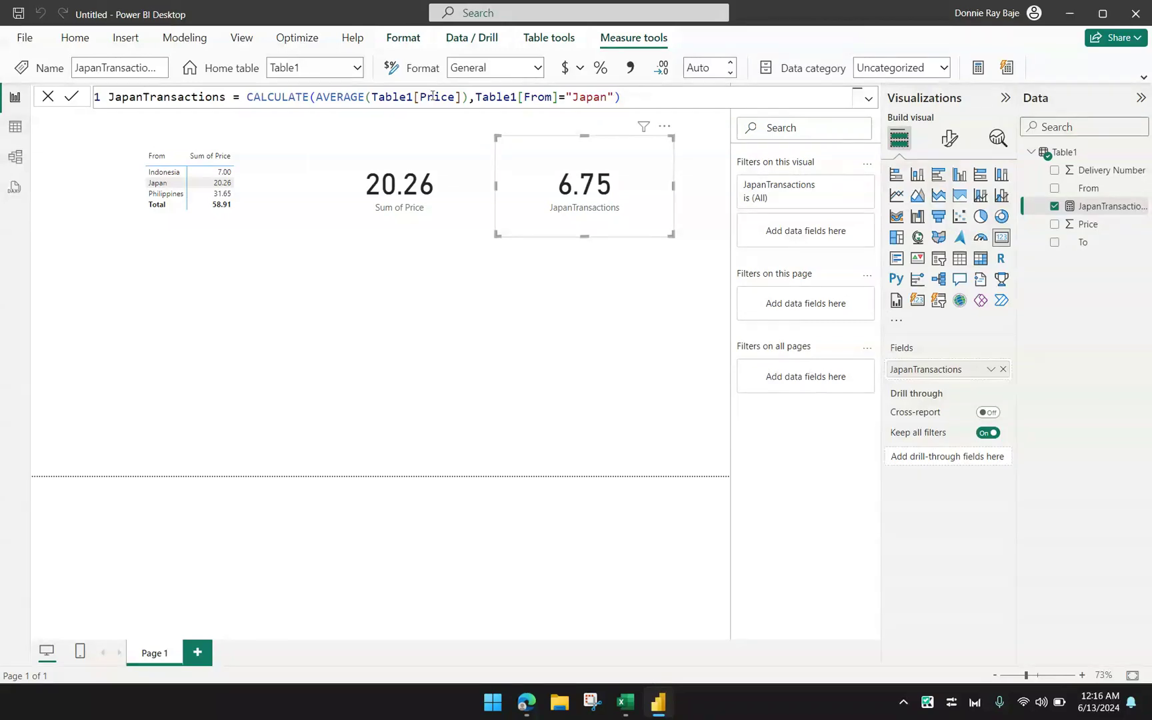
pyautogui.doubleClick(323, 97)
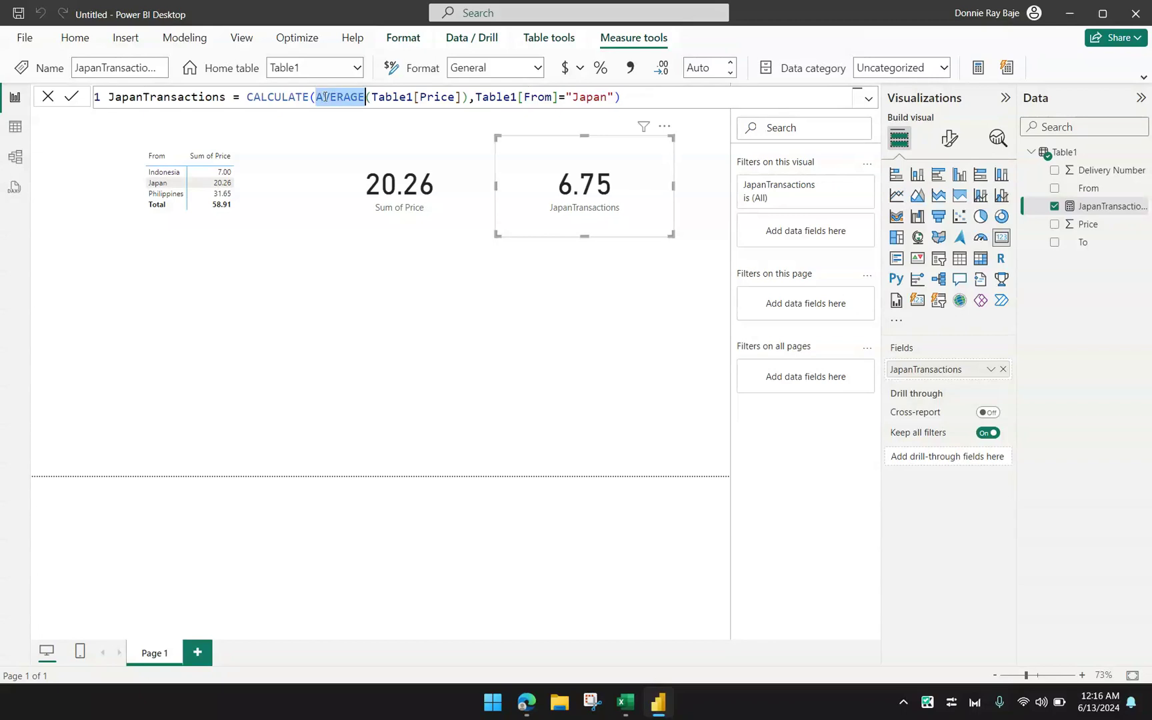
pyautogui.write('SUM')
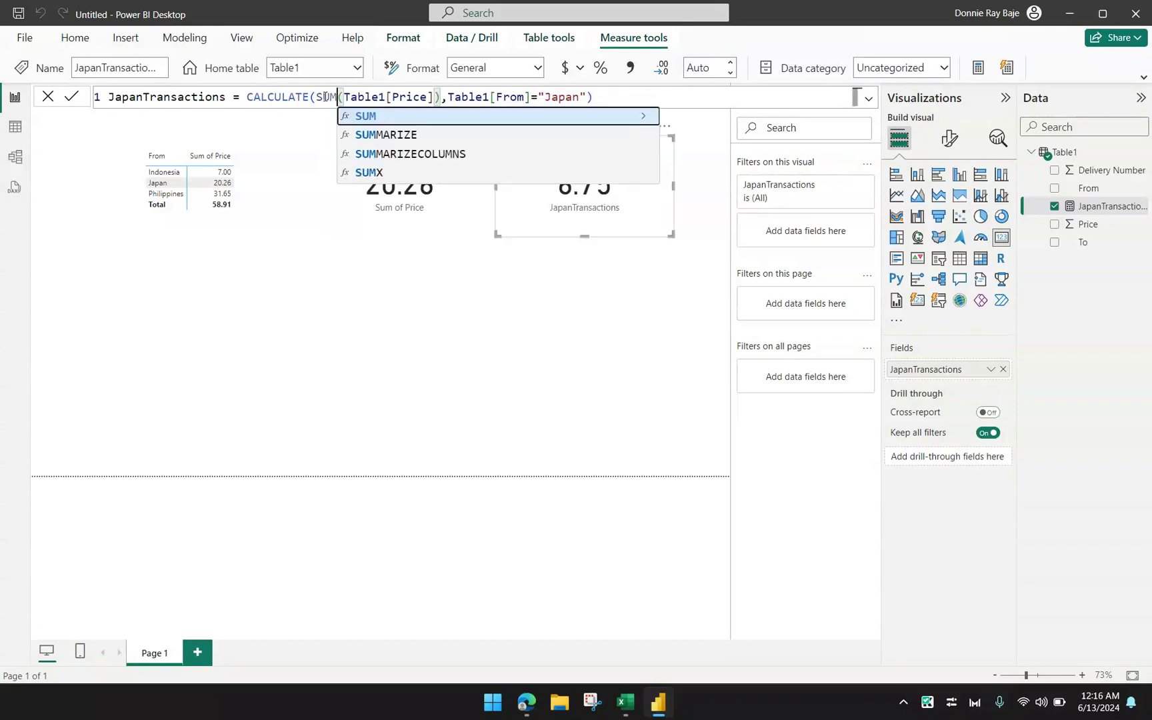
pyautogui.press('Right')
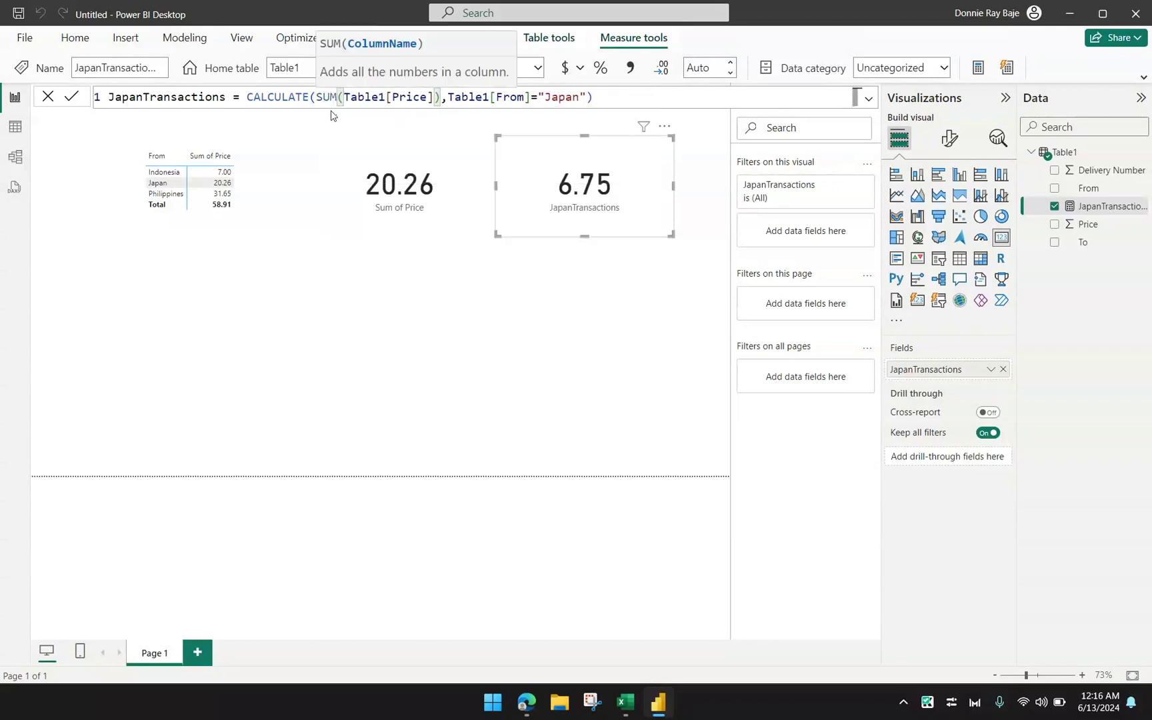
pyautogui.click(609, 100)
pyautogui.press('Return')
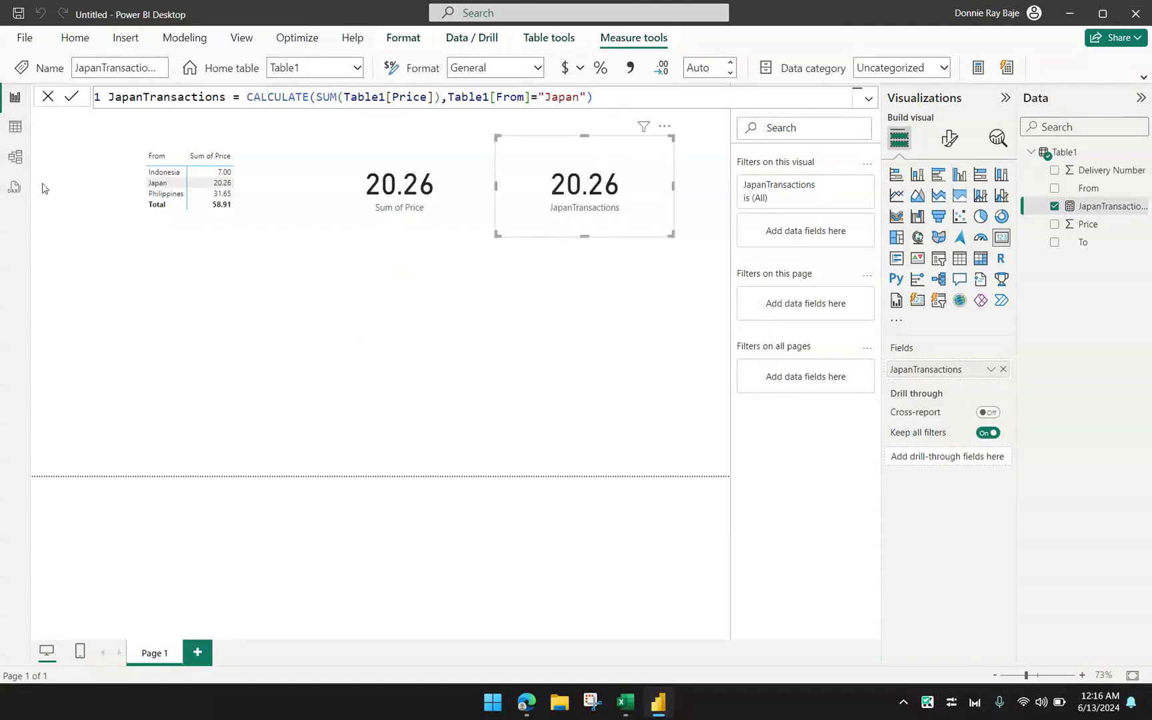
pyautogui.click(15, 127)
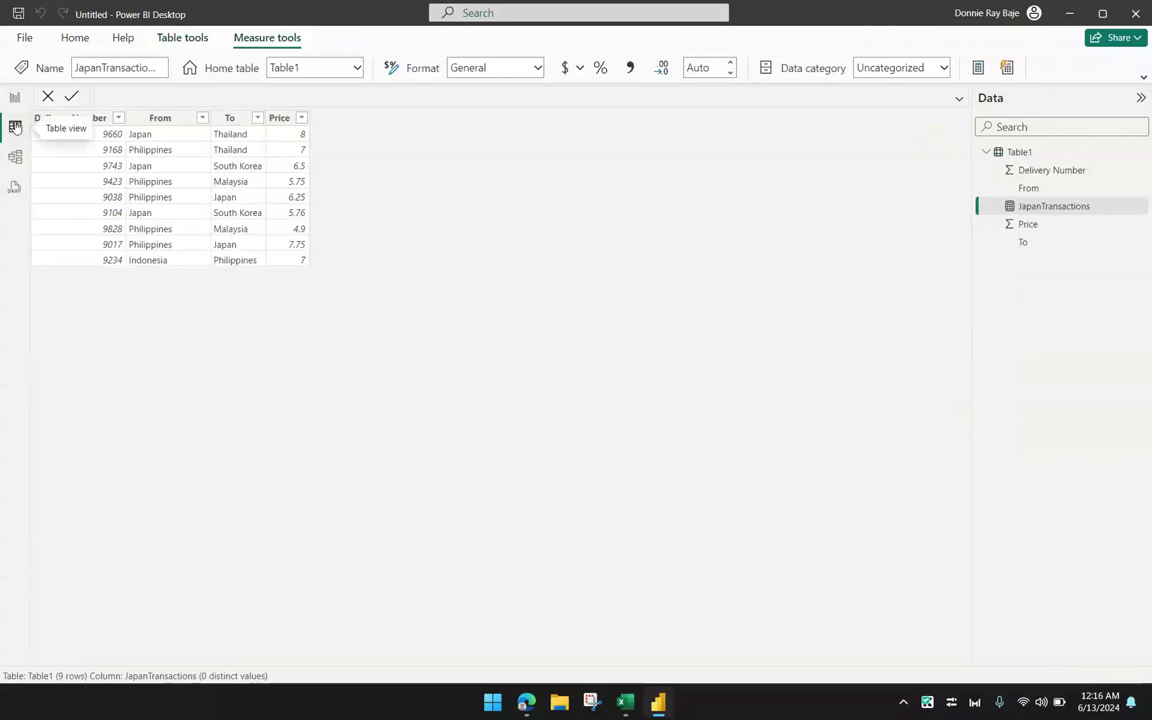
pyautogui.click(192, 166)
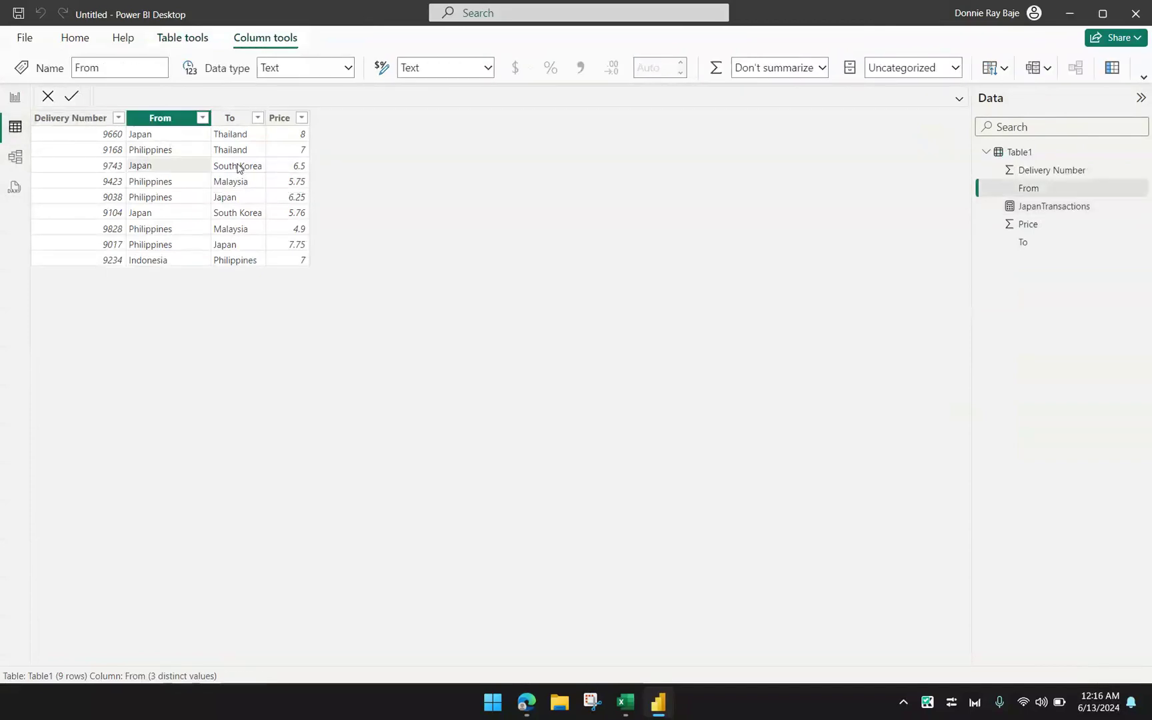
pyautogui.click(238, 166)
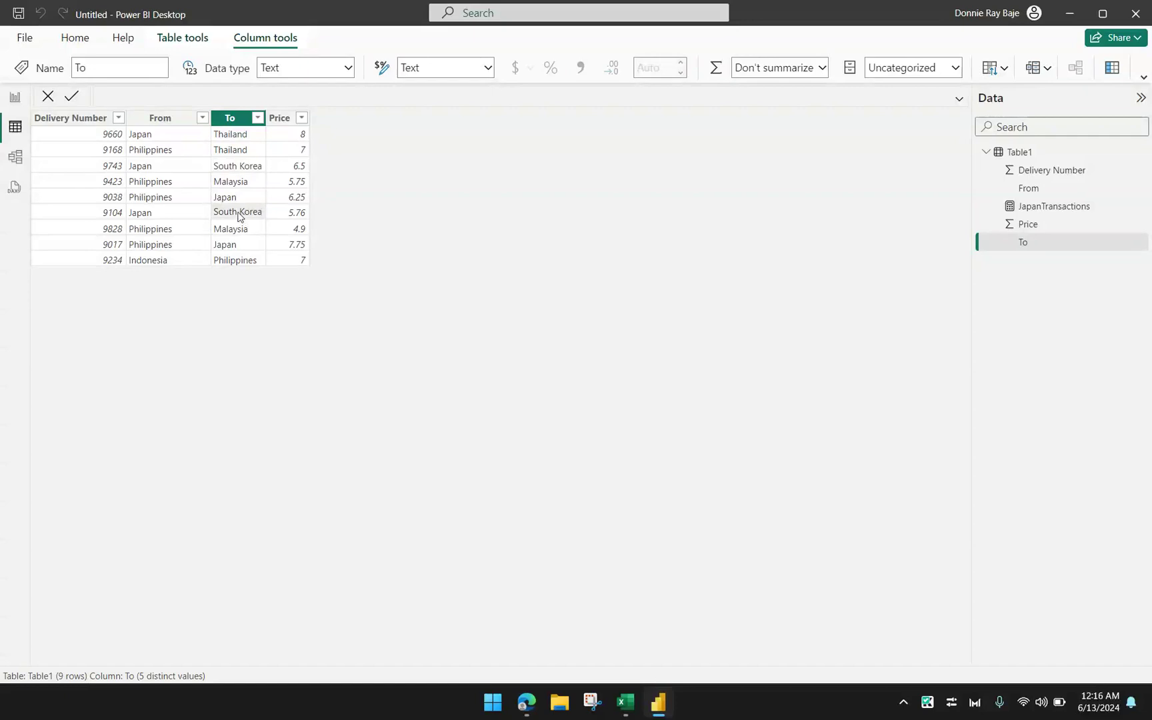
pyautogui.click(174, 136)
pyautogui.click(223, 136)
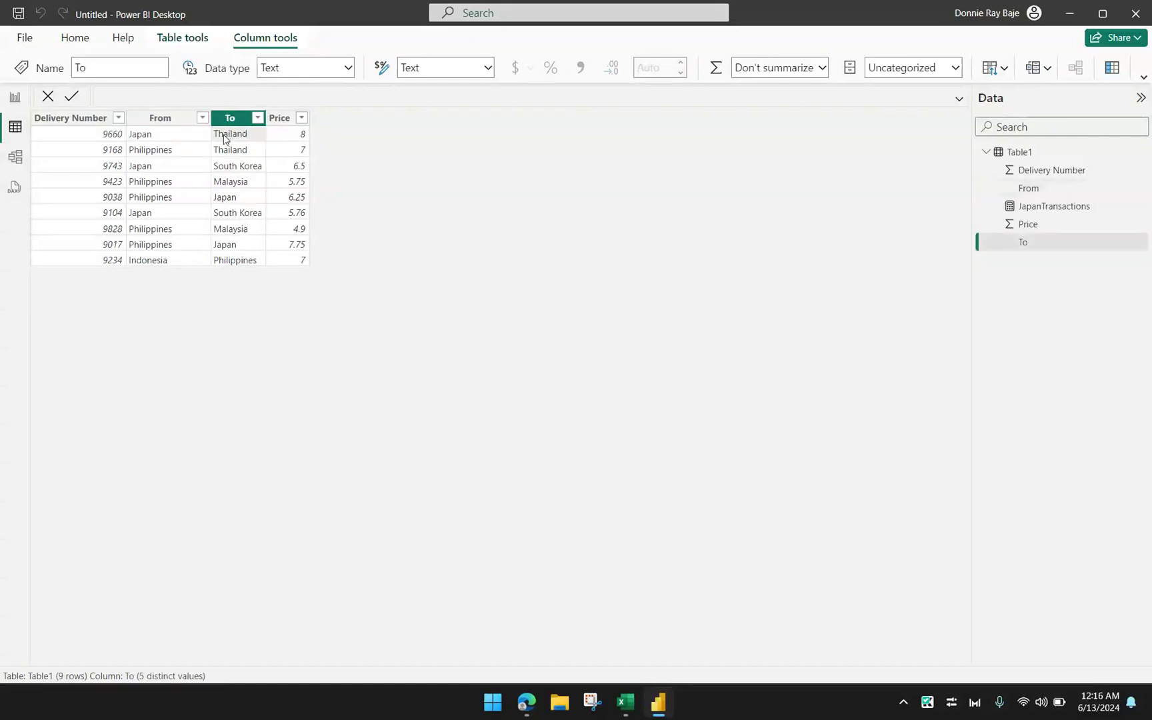
pyautogui.click(194, 172)
pyautogui.click(221, 187)
pyautogui.click(184, 221)
pyautogui.click(230, 212)
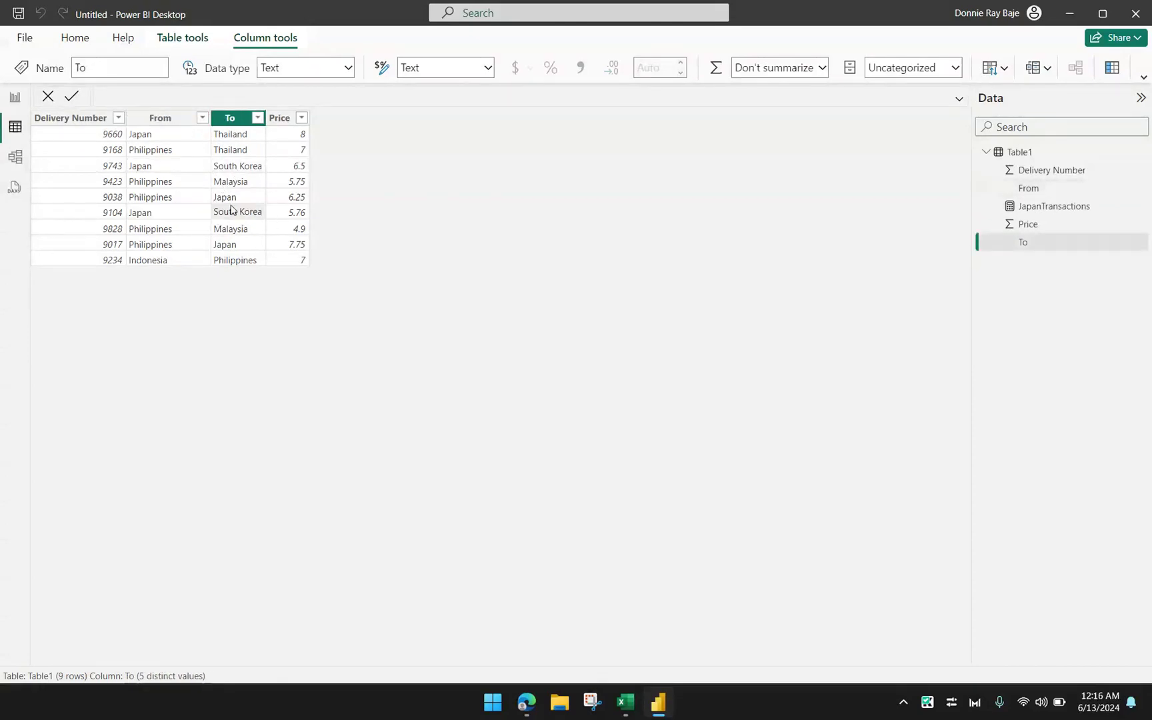
pyautogui.click(14, 98)
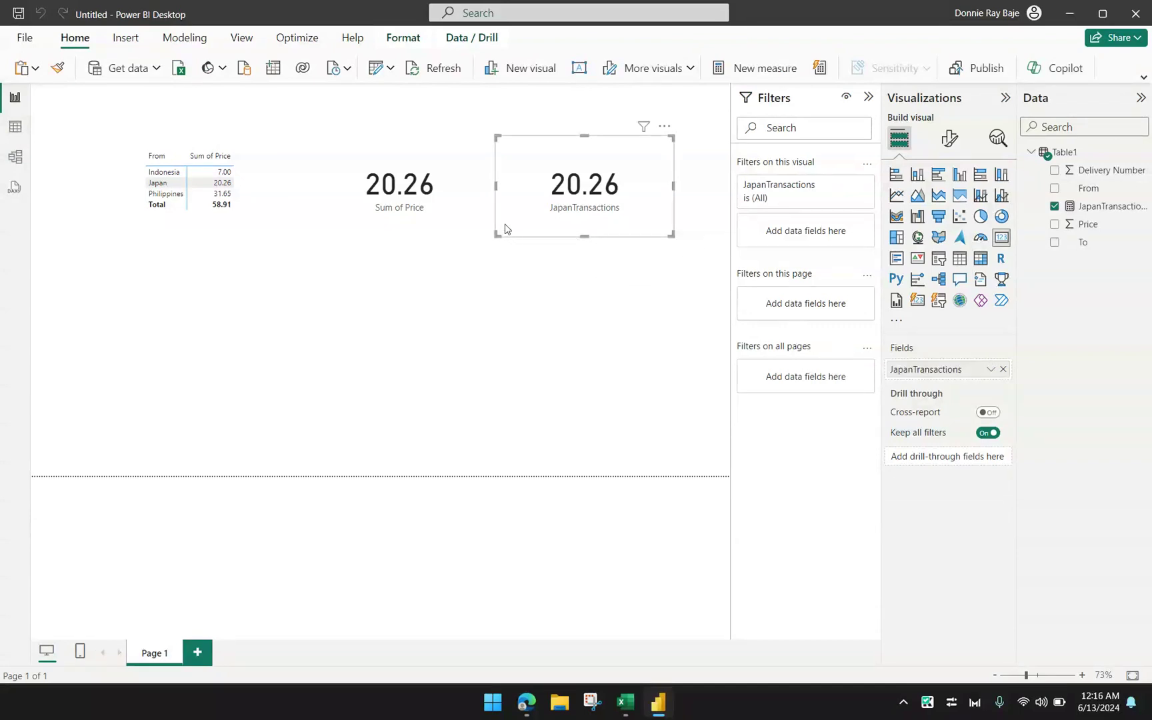
# Add a To = South Korea filter to the Sum of Price card, dropping it to 12.26.
pyautogui.click(470, 211)
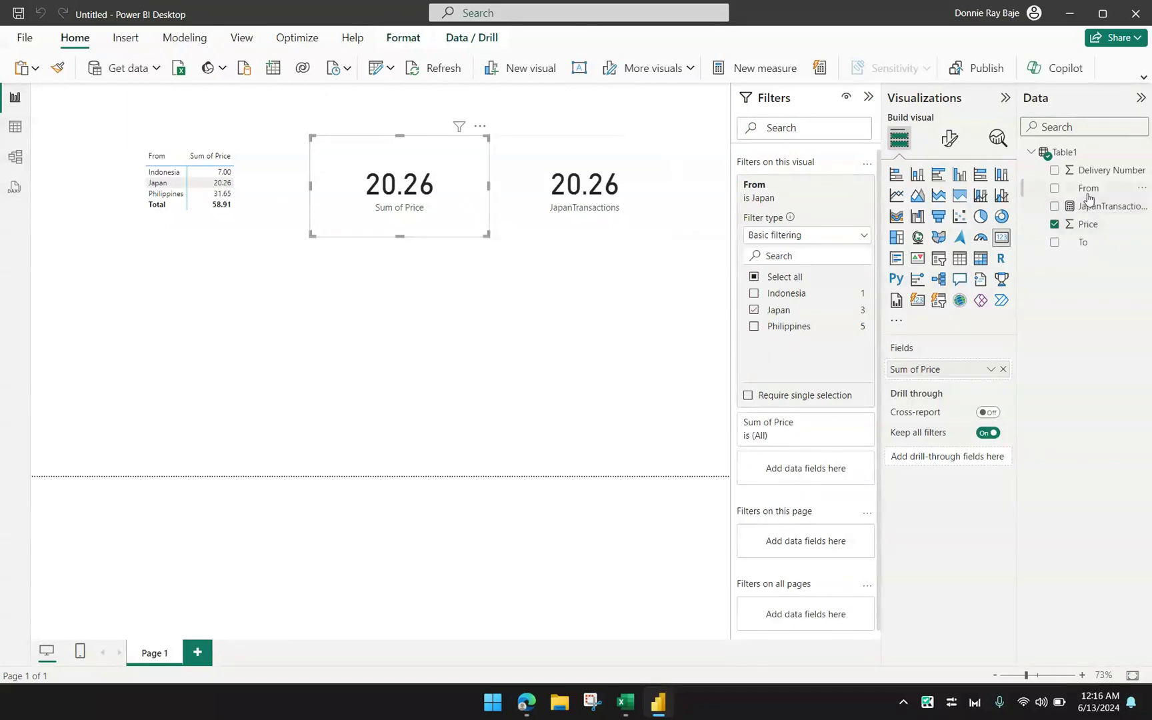
pyautogui.moveTo(1090, 248); pyautogui.dragTo(875, 337)
pyautogui.moveTo(806, 451); pyautogui.dragTo(806, 469)
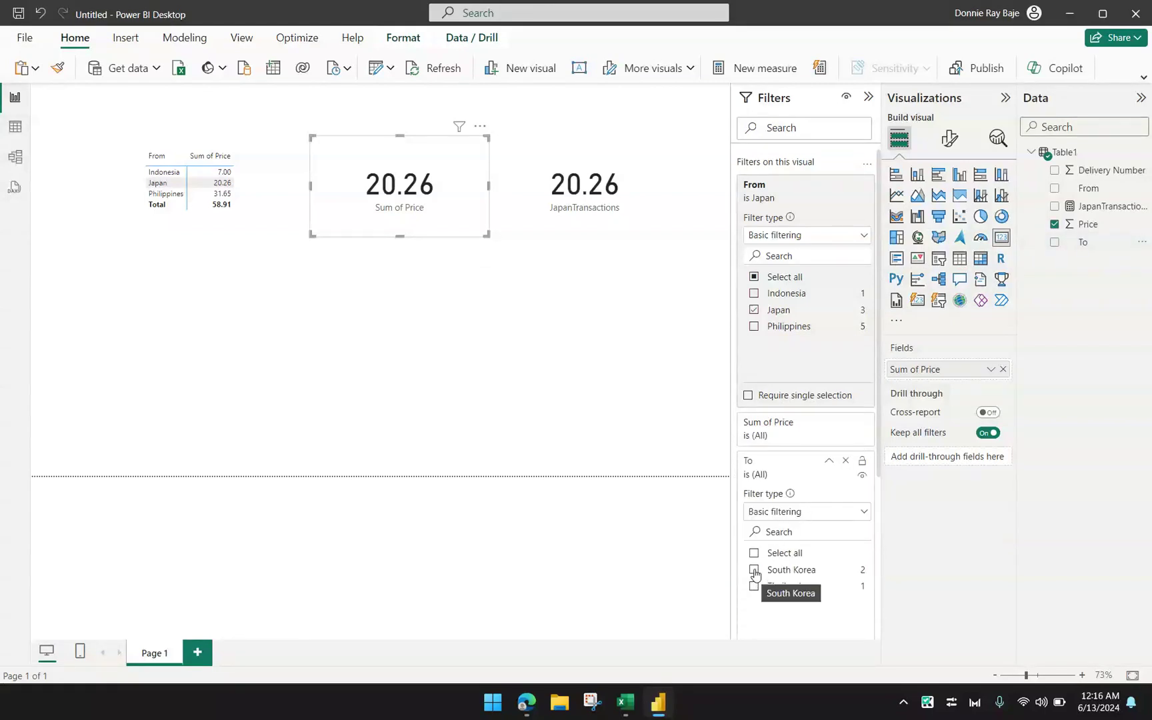
pyautogui.click(758, 570)
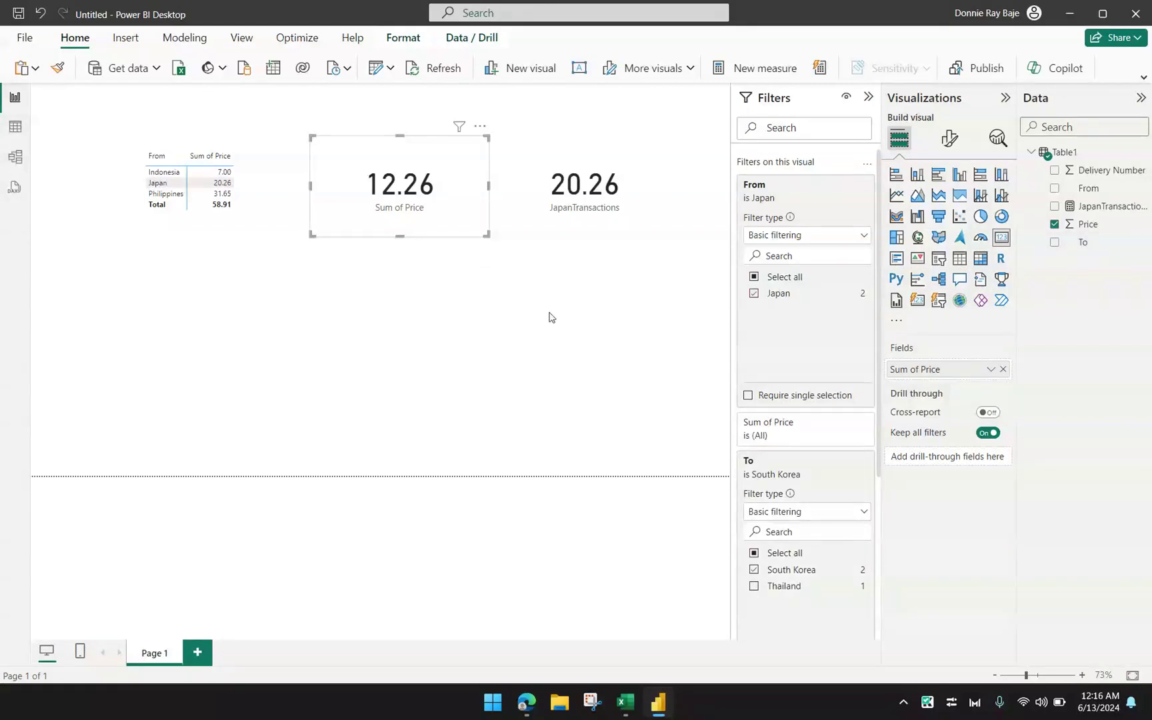
pyautogui.click(608, 234)
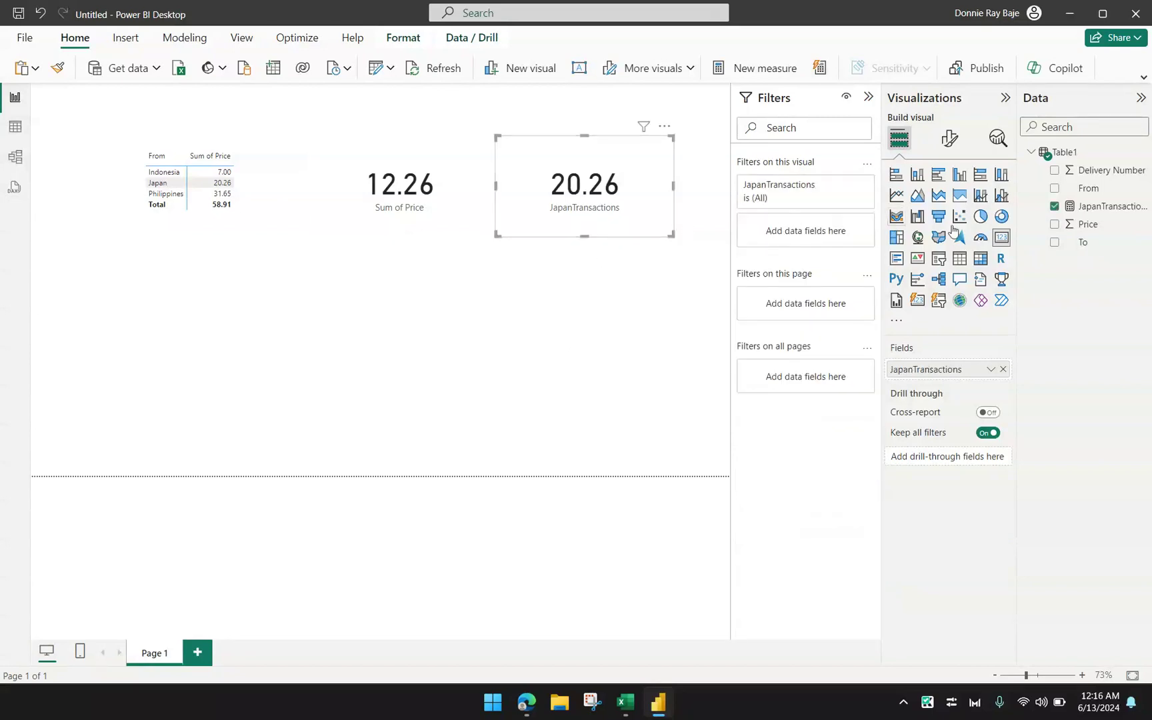
# Extend JapanTransactions with Table1[To]="South Korea" inside CALCULATE so its card reads 12.26.
pyautogui.click(1094, 208)
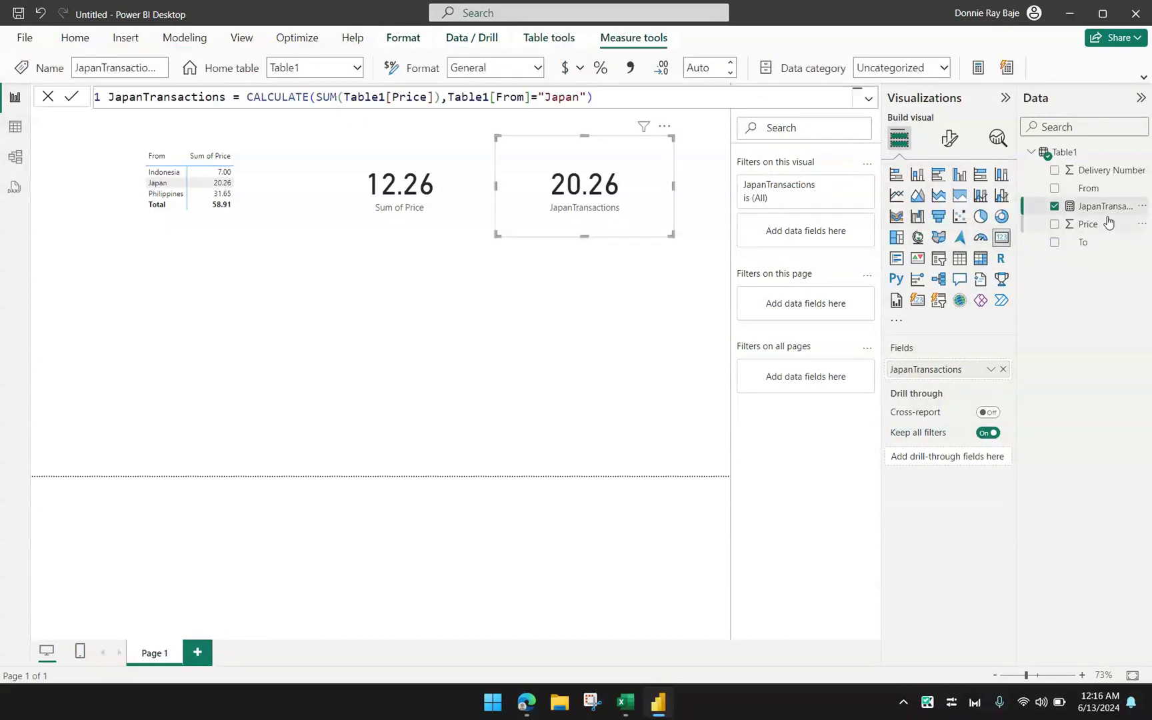
pyautogui.click(624, 103)
pyautogui.press('BackSpace')
pyautogui.write(',')
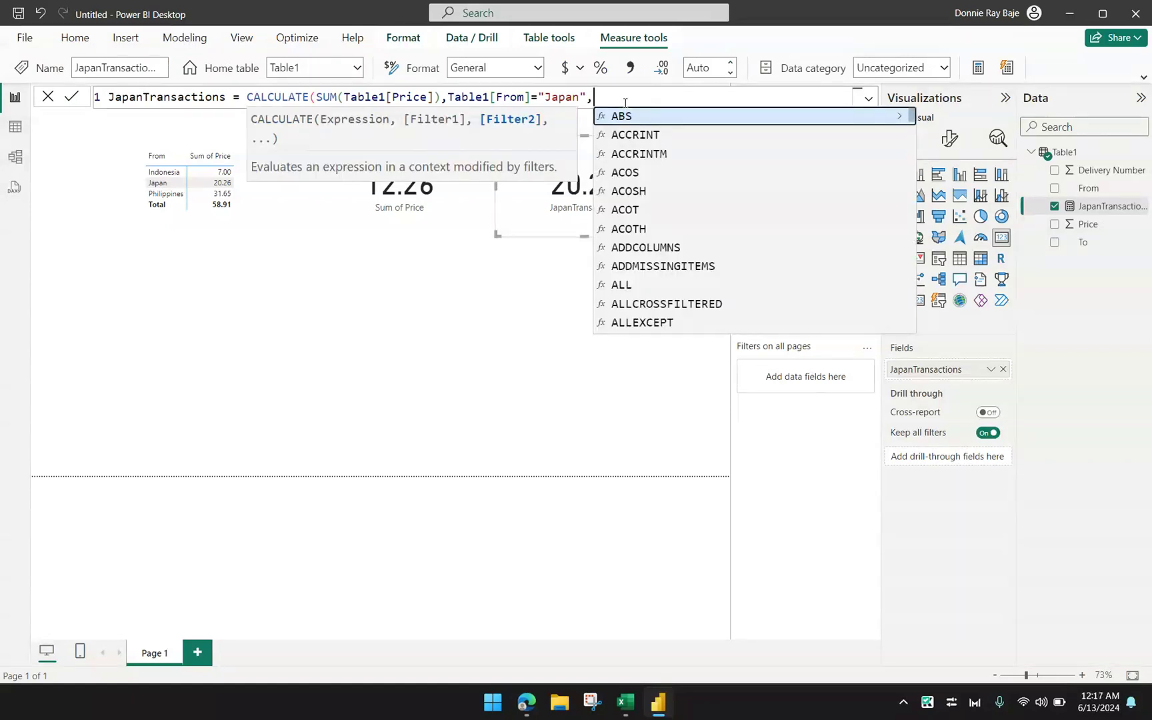
pyautogui.write('To')
pyautogui.press('Up')
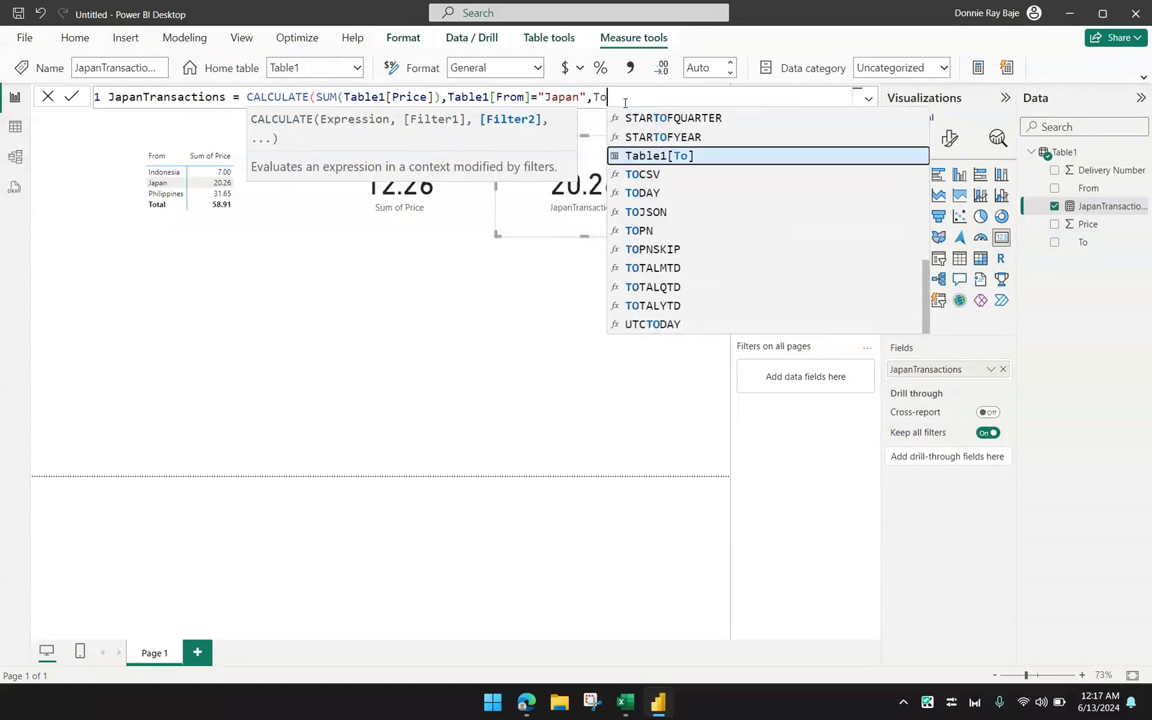
pyautogui.press('Tab')
pyautogui.write('="South Korea')
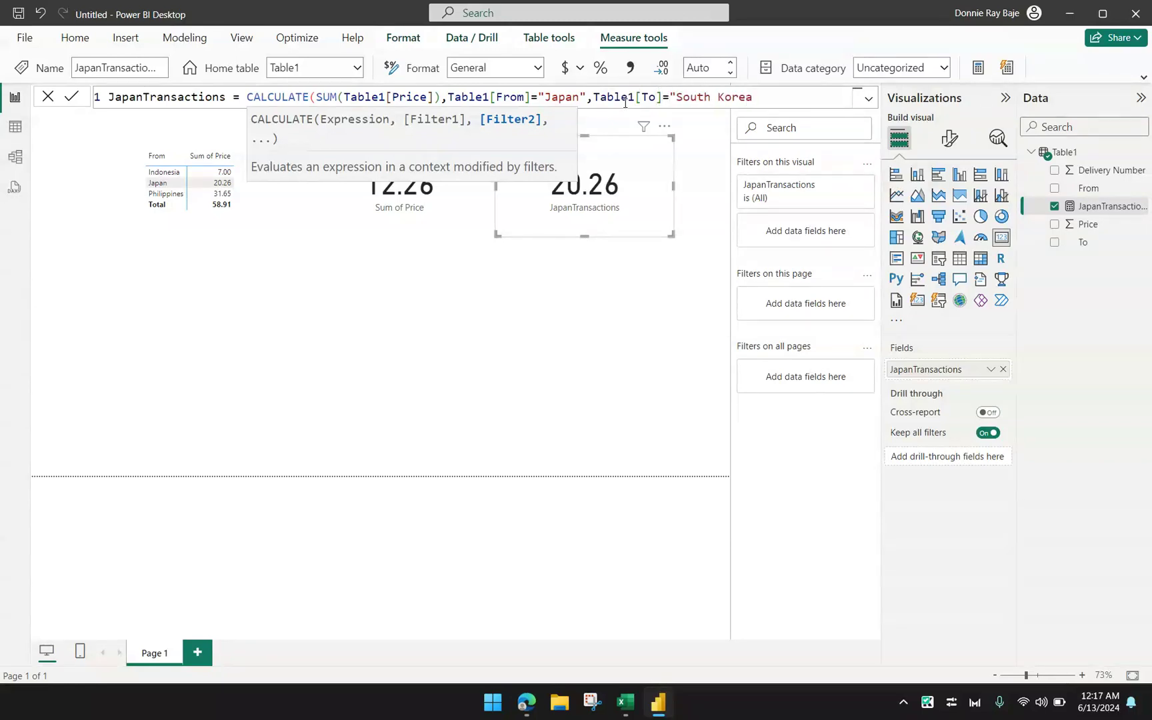
pyautogui.press('BackSpace')
pyautogui.write('a")')
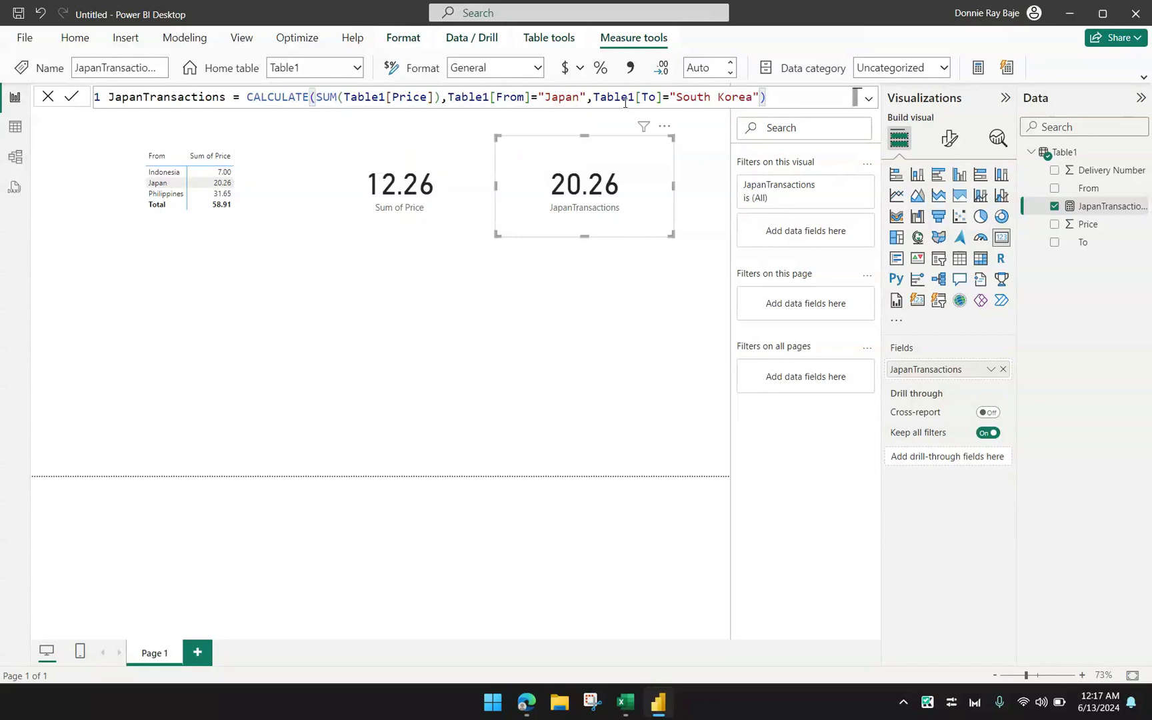
pyautogui.press('Return')
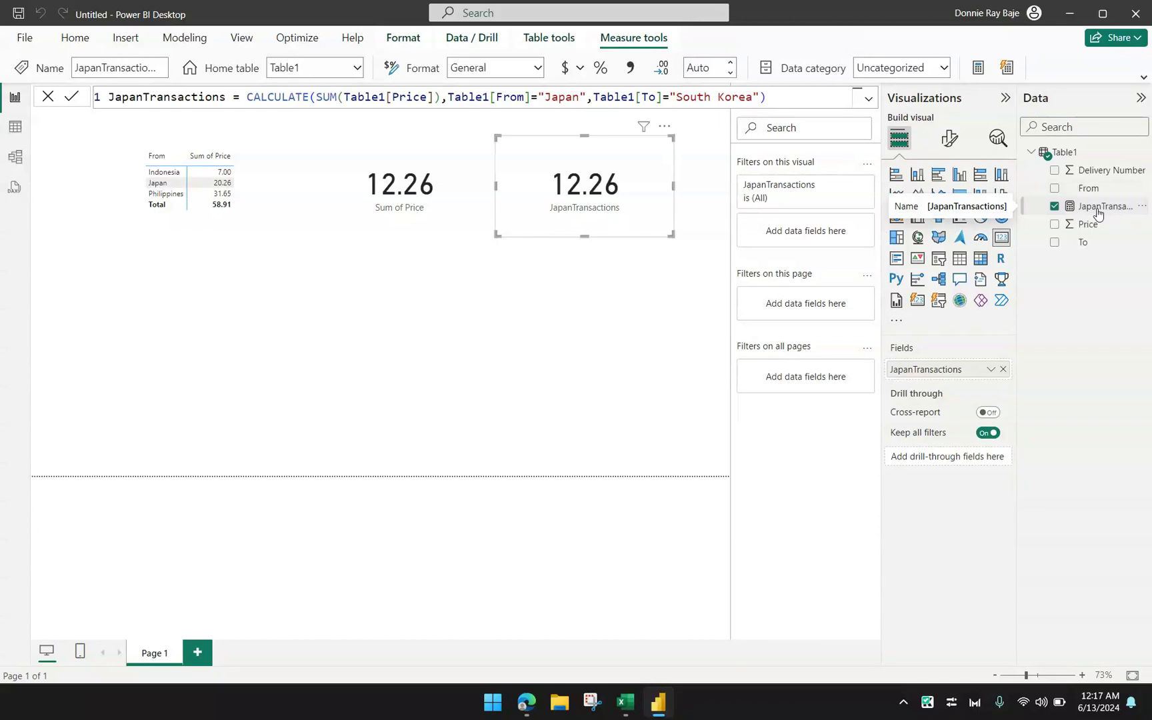
pyautogui.moveTo(1098, 213); pyautogui.dragTo(874, 377)
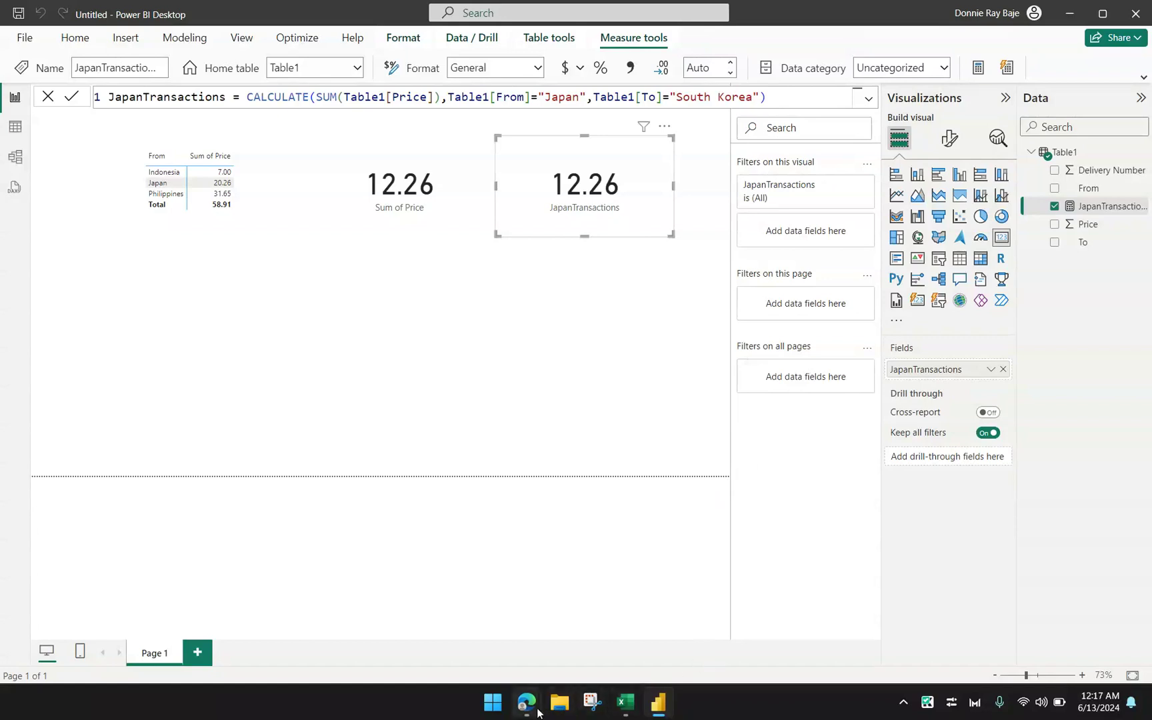
pyautogui.moveTo(537, 707)
pyautogui.click(588, 648)
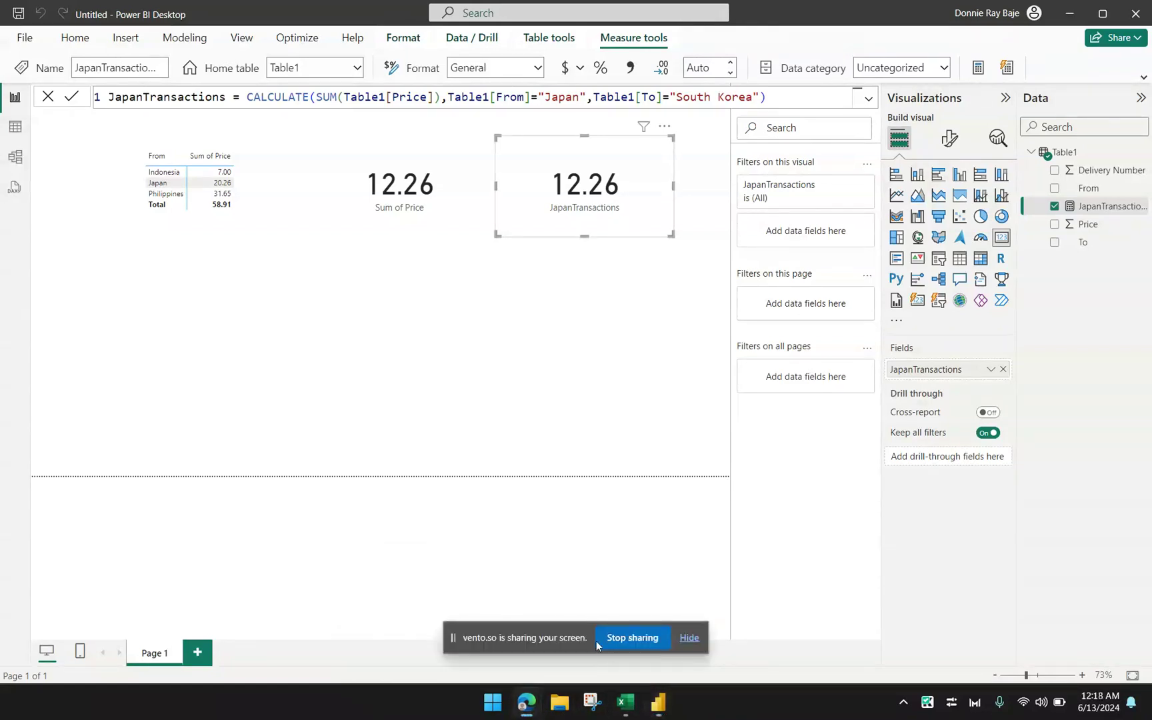